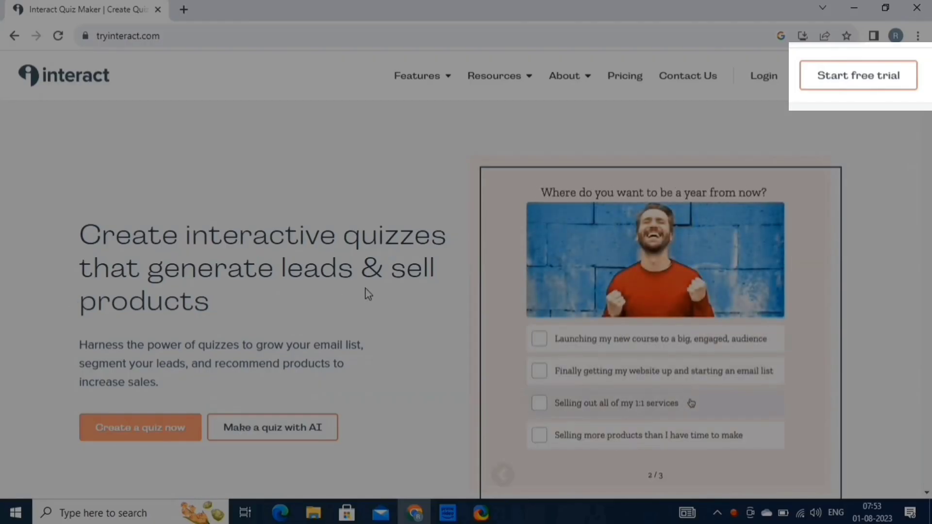
Start a free trial of Interact with the annually billed Lite plan
{"action": "left_click", "coordinate": [855, 87]}
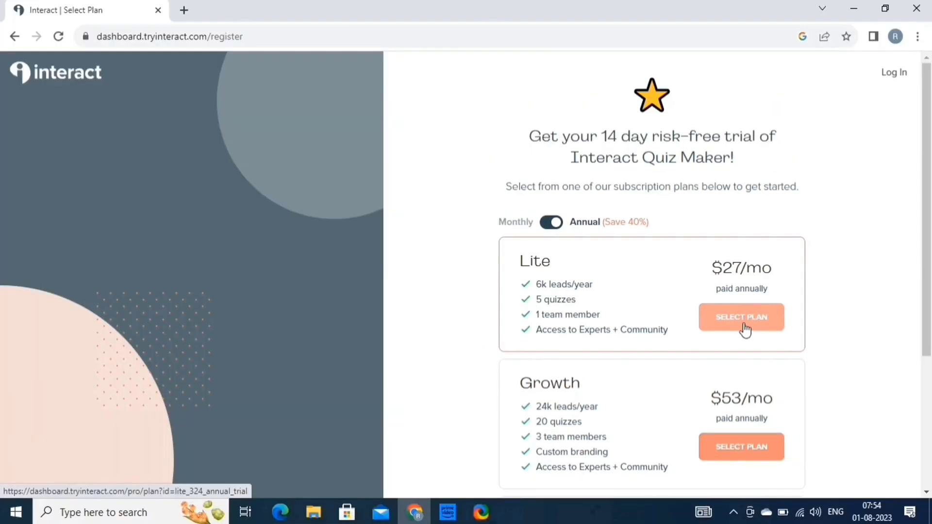
{"action": "left_click", "coordinate": [744, 318]}
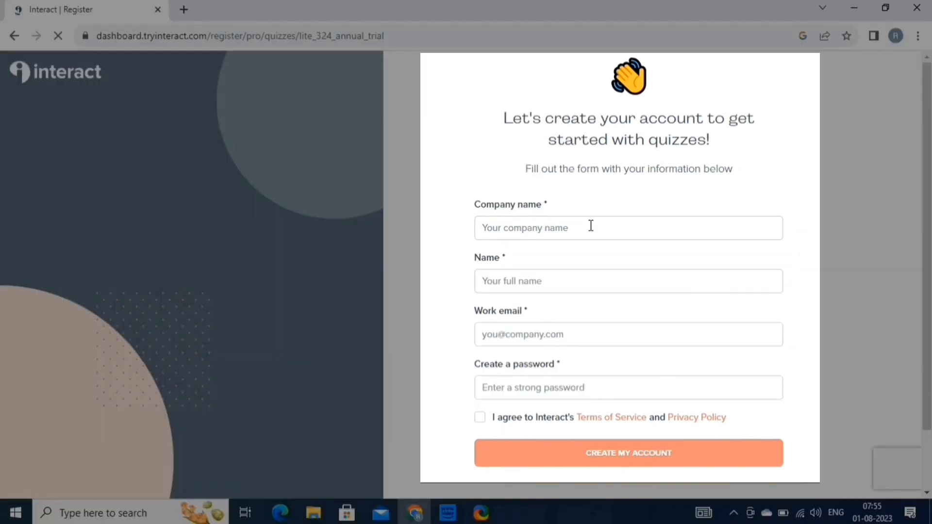
Create the account with company name Hypnoccom Solutions, the full name, work email and password, agreeing to the Terms of Service and Privacy Policy
{"action": "left_click", "coordinate": [615, 245]}
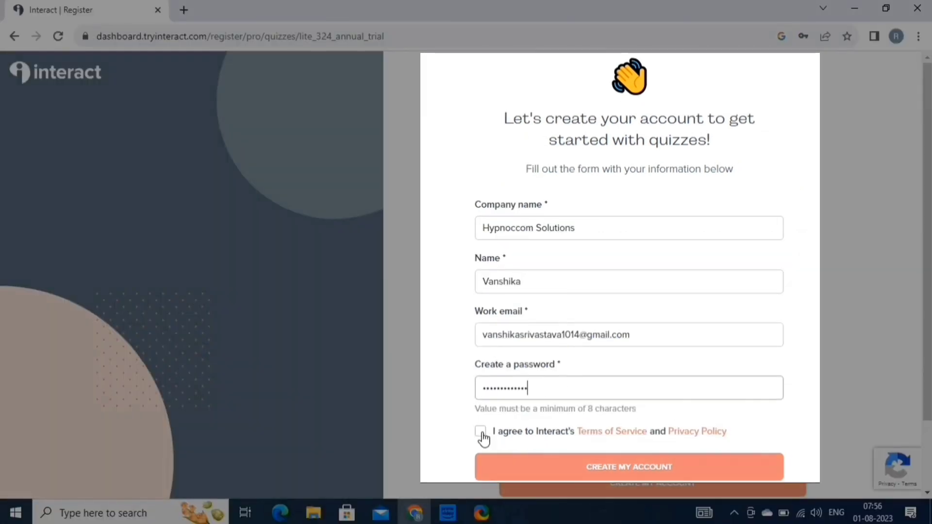
{"action": "left_click", "coordinate": [480, 420]}
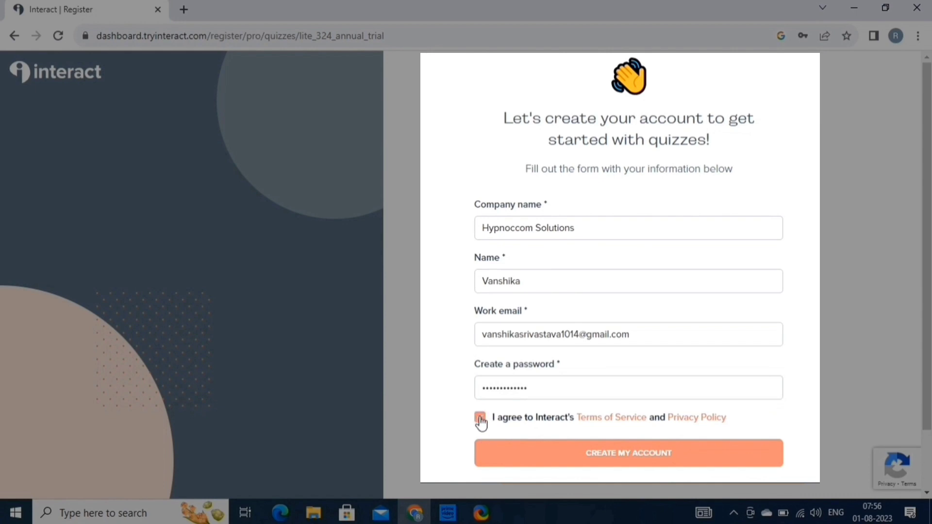
{"action": "scroll", "coordinate": [867, 330], "scroll_direction": "down", "scroll_amount": 1}
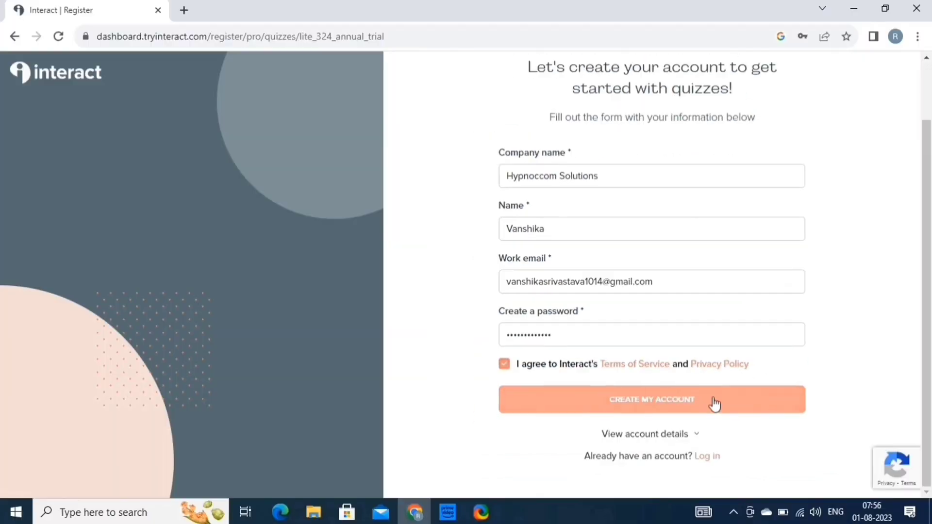
{"action": "left_click", "coordinate": [714, 403]}
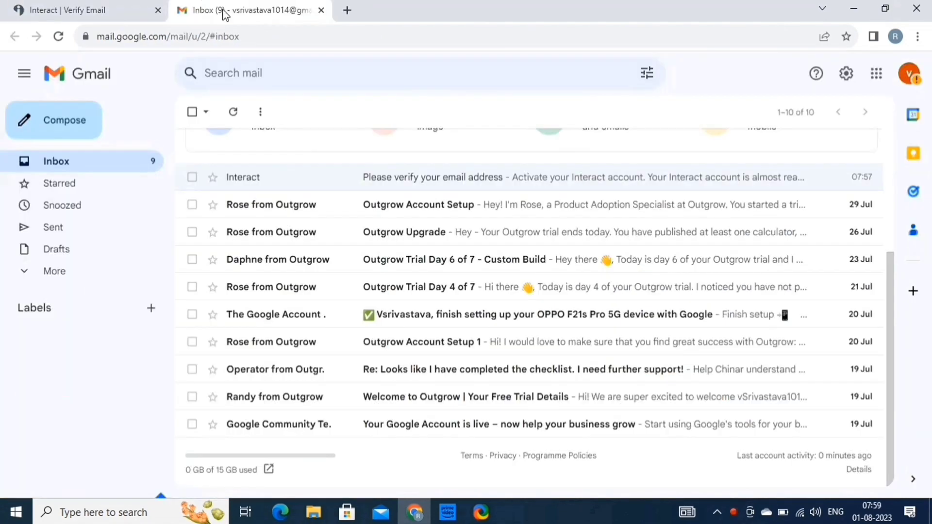
Activate the account from Interact's verification email in Gmail and fill in the payment card details for the 14-day trial
{"action": "left_click", "coordinate": [391, 180]}
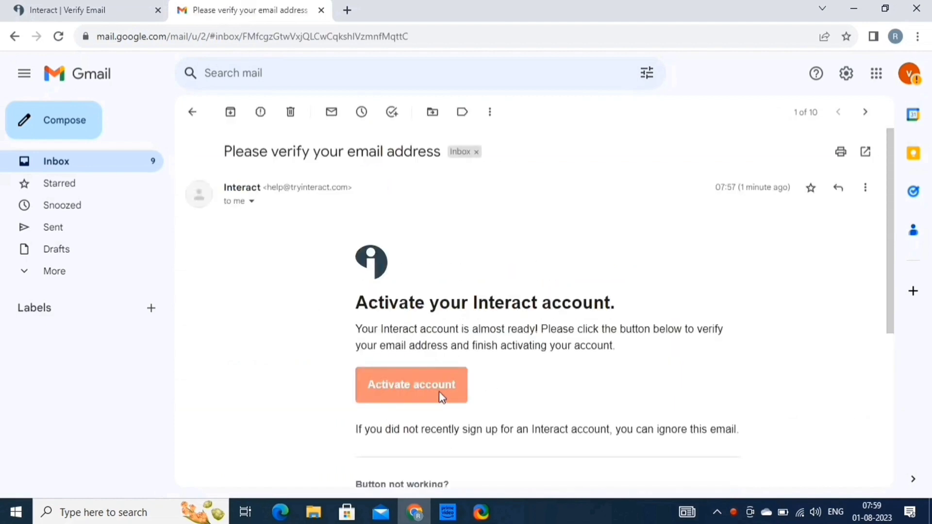
{"action": "scroll", "coordinate": [439, 391], "scroll_direction": "down", "scroll_amount": 2}
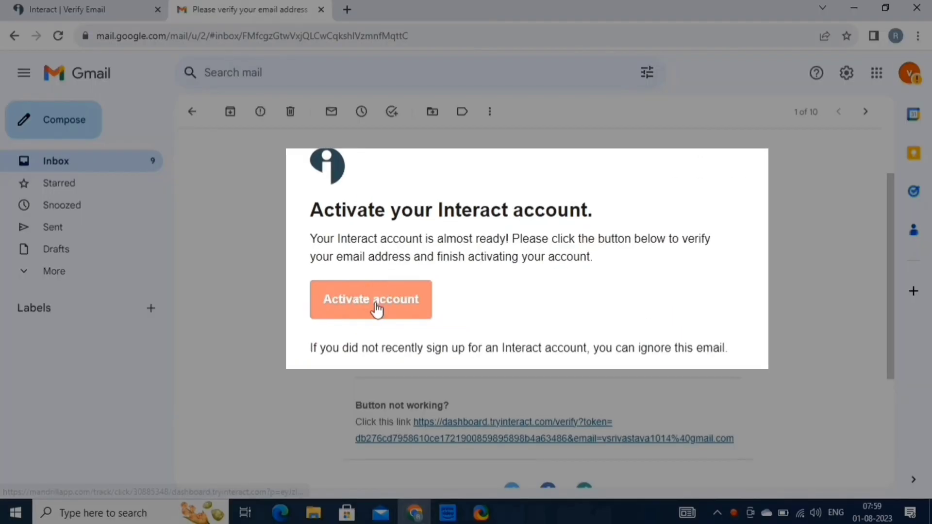
{"action": "left_click", "coordinate": [377, 309]}
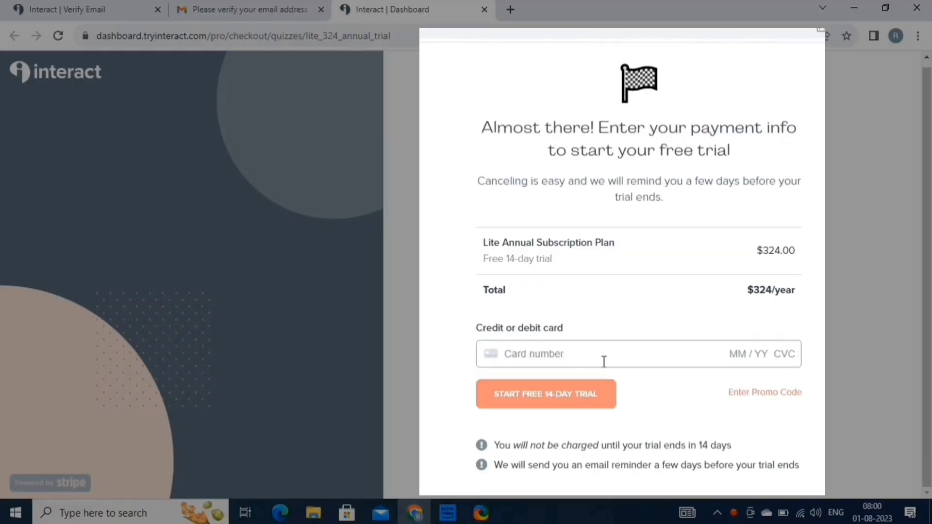
{"action": "left_click", "coordinate": [713, 364]}
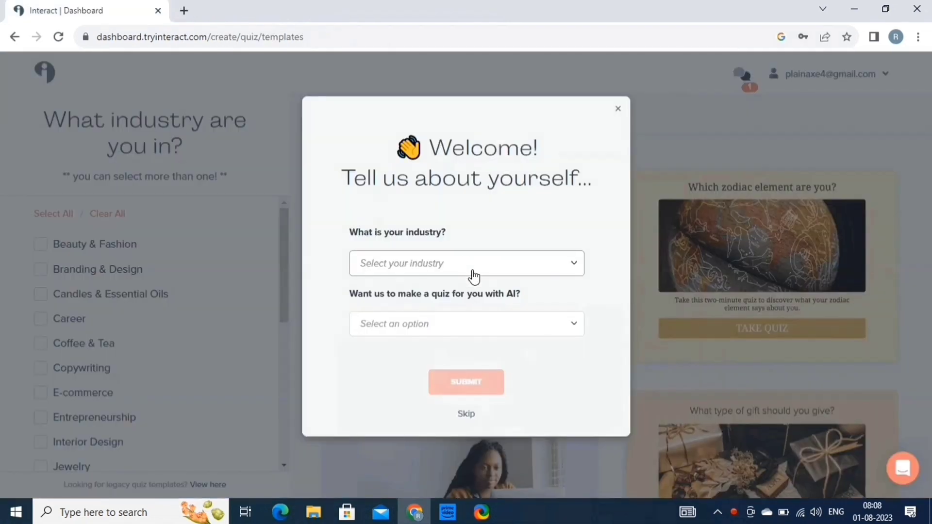
Submit the welcome questions with Branding & Design as the industry and Yup! for having a quiz made with AI
{"action": "left_click", "coordinate": [474, 277]}
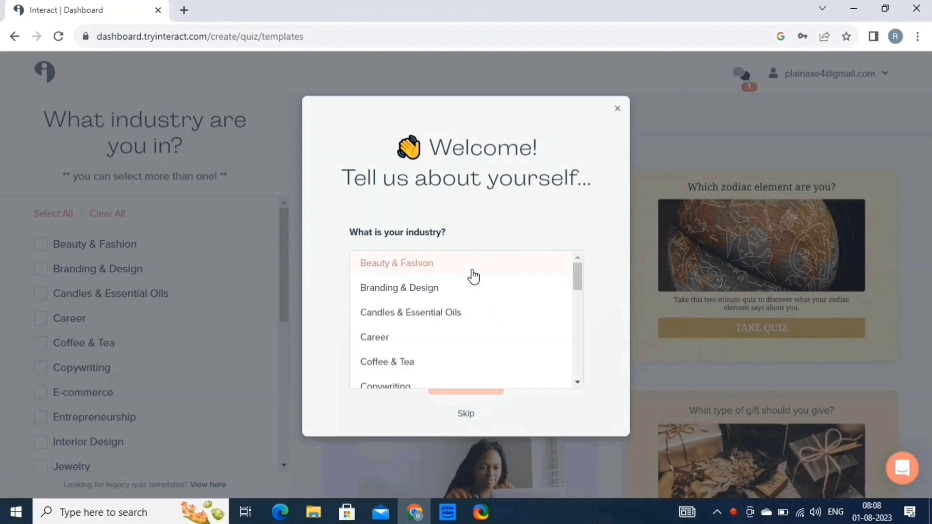
{"action": "left_click", "coordinate": [400, 290]}
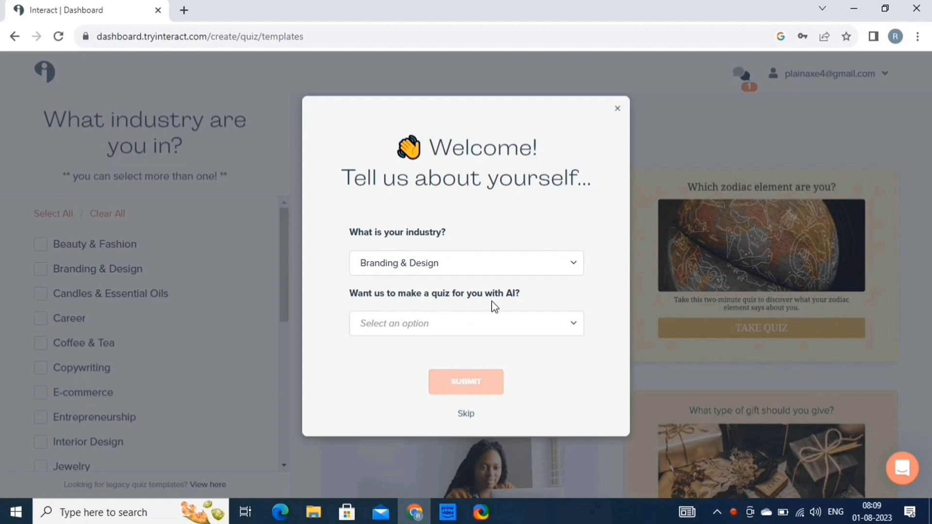
{"action": "left_click", "coordinate": [521, 327]}
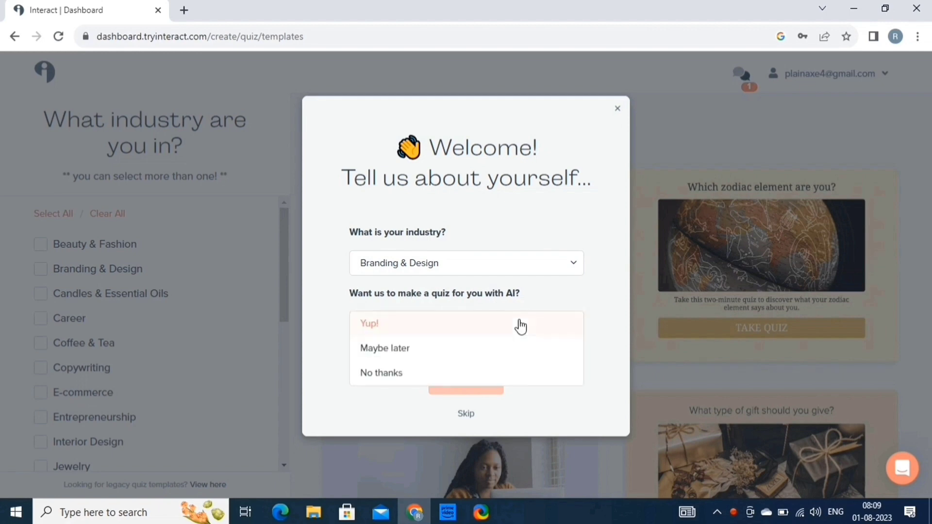
{"action": "left_click", "coordinate": [521, 325]}
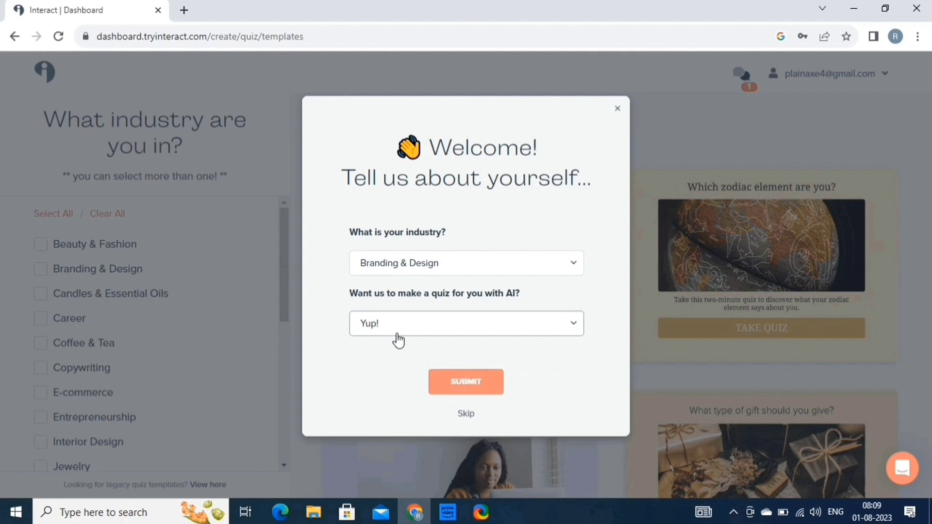
{"action": "left_click", "coordinate": [484, 390]}
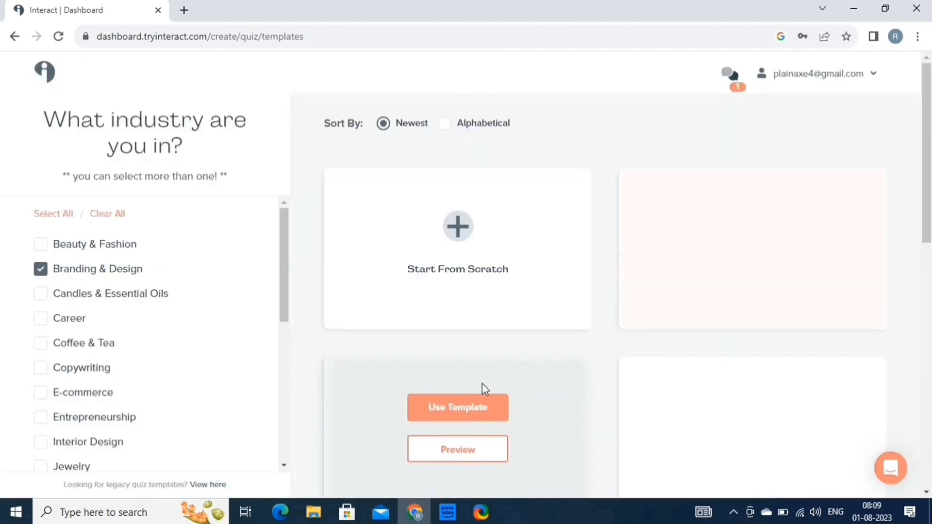
Preview the "What's your food blog's flavor?" quiz template and use it for the new quiz
{"action": "scroll", "coordinate": [312, 301], "scroll_direction": "down", "scroll_amount": 2}
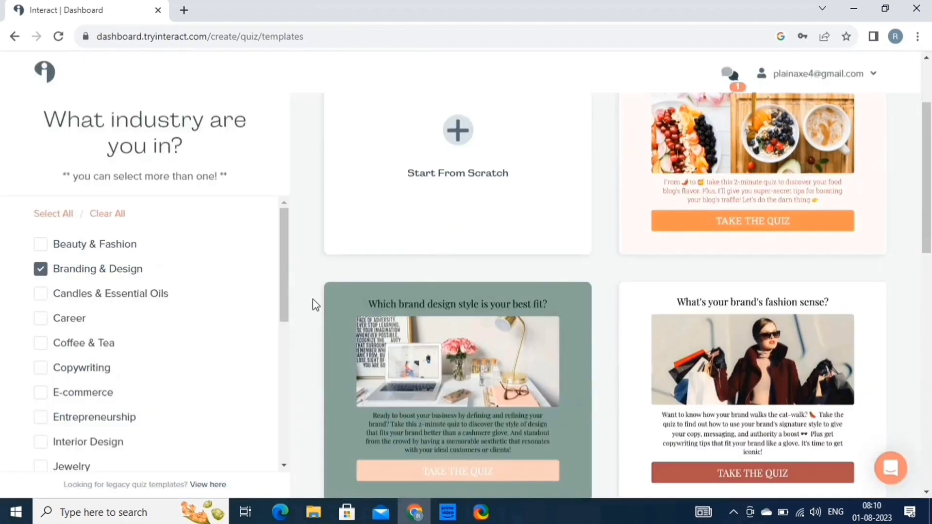
{"action": "scroll", "coordinate": [608, 196], "scroll_direction": "up", "scroll_amount": 2}
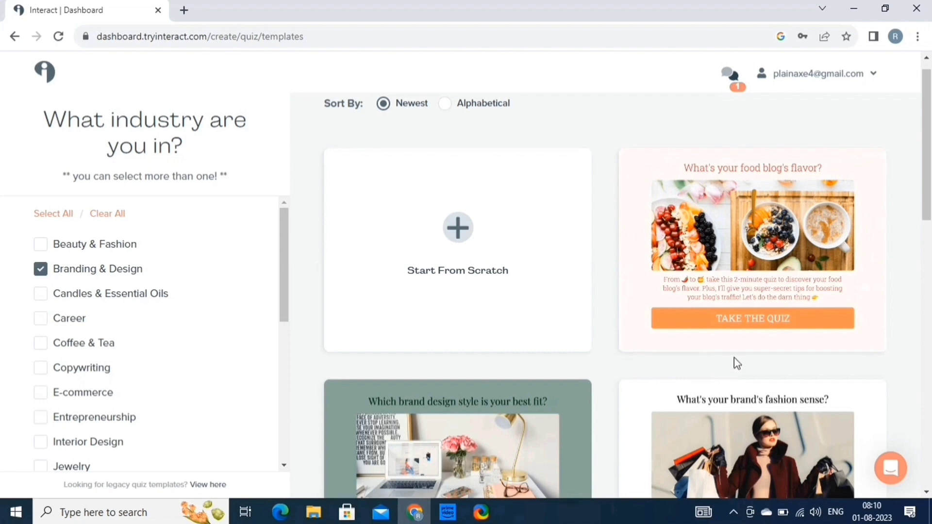
{"action": "mouse_move", "coordinate": [747, 330]}
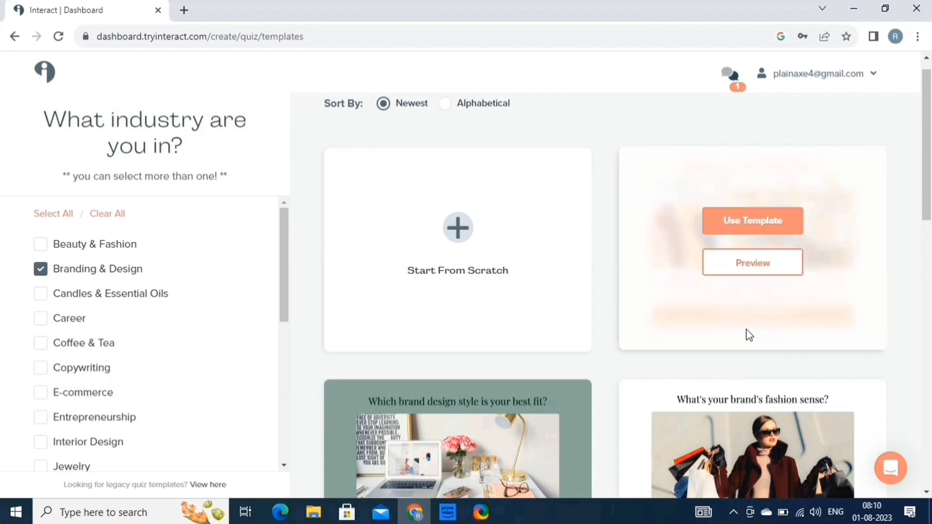
{"action": "left_click", "coordinate": [751, 270]}
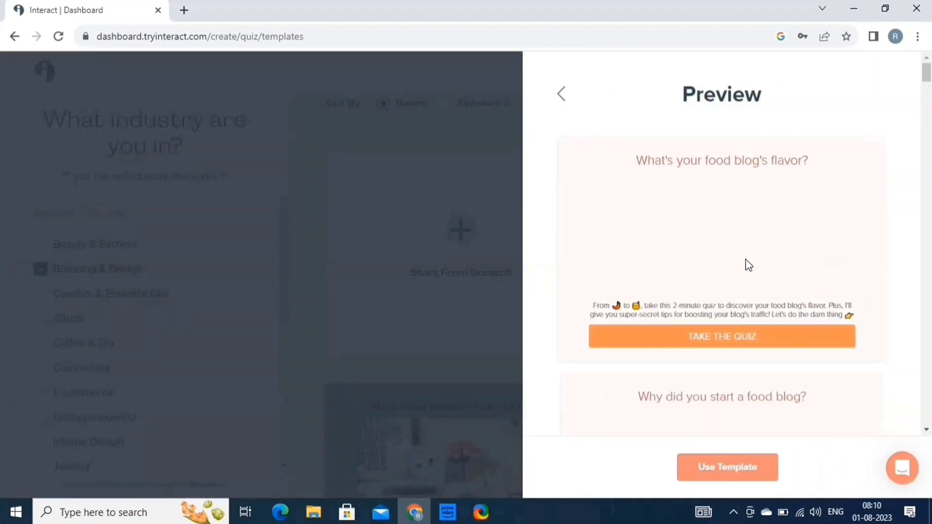
{"action": "scroll", "coordinate": [746, 265], "scroll_direction": "down", "scroll_amount": 10}
{"action": "left_click", "coordinate": [729, 474]}
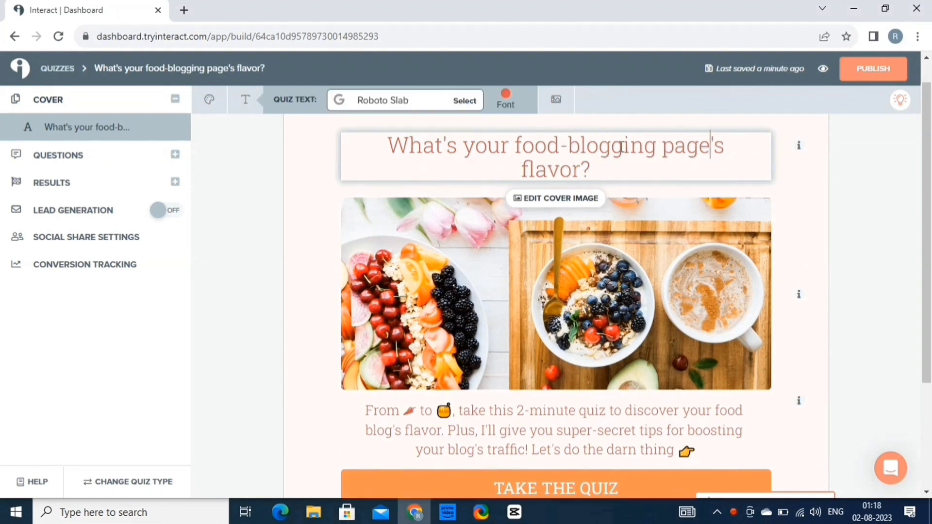
Browse the available Google Fonts for the quiz text without choosing a different font
{"action": "left_click", "coordinate": [464, 101]}
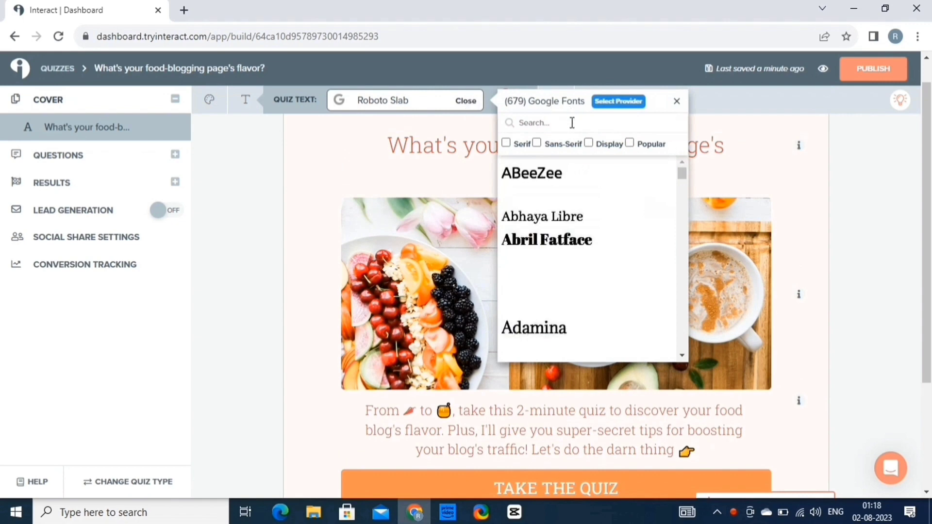
{"action": "scroll", "coordinate": [571, 263], "scroll_direction": "down", "scroll_amount": 10}
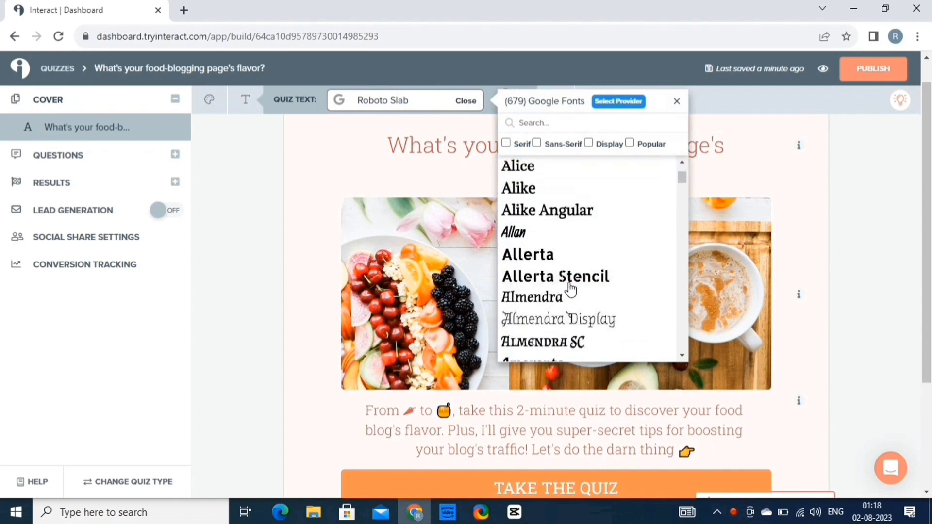
{"action": "scroll", "coordinate": [568, 286], "scroll_direction": "up", "scroll_amount": 10}
{"action": "left_click", "coordinate": [677, 101]}
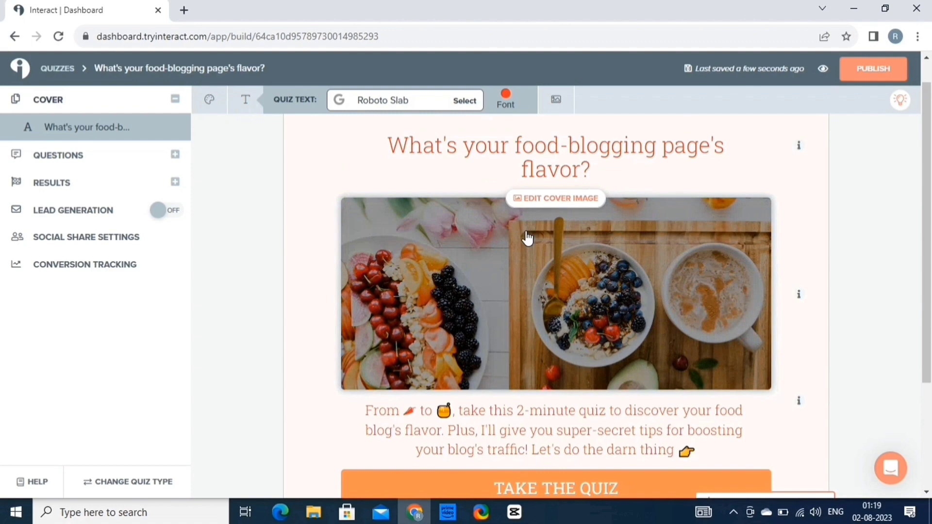
Replace the cover image with the Unsplash photo of a grilled sandwich on blue wood, searching for "food", and save the crop
{"action": "left_click", "coordinate": [526, 232]}
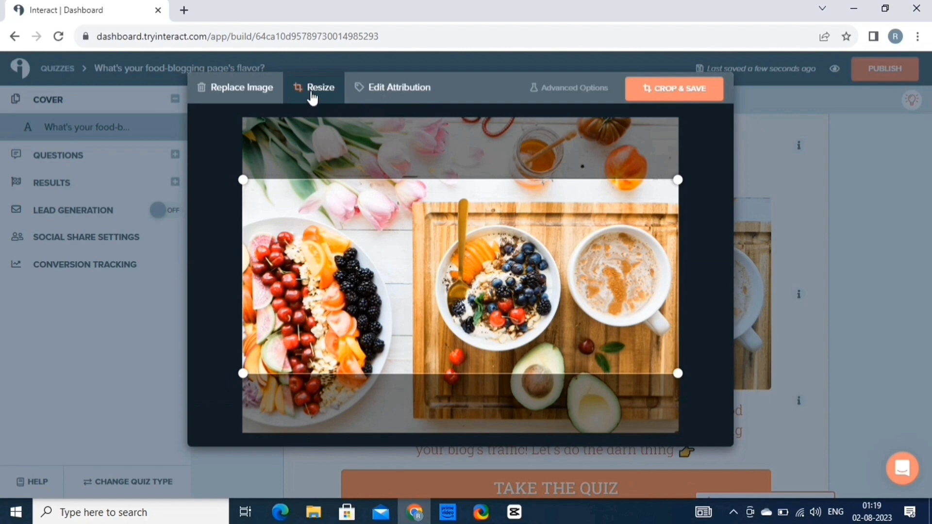
{"action": "left_click", "coordinate": [227, 91]}
{"action": "left_click", "coordinate": [287, 91]}
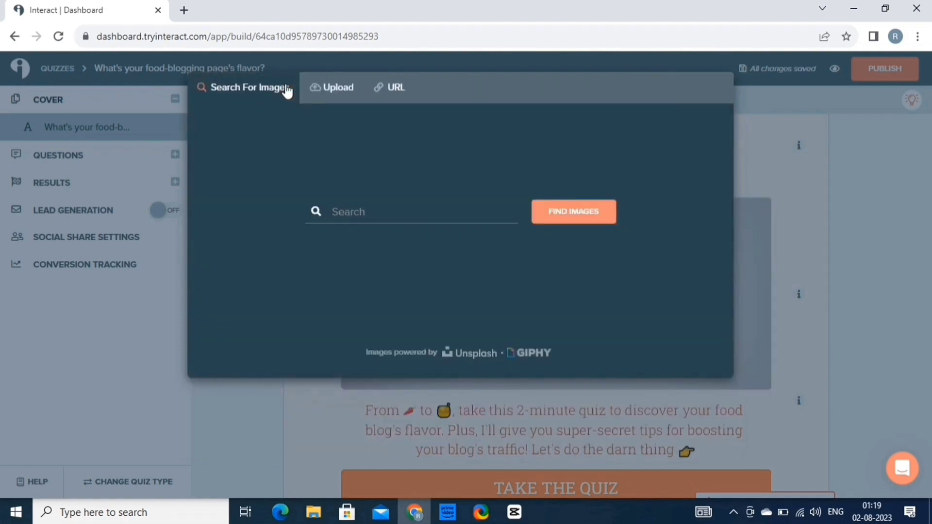
{"action": "type", "text": "food"}
{"action": "left_click", "coordinate": [581, 216]}
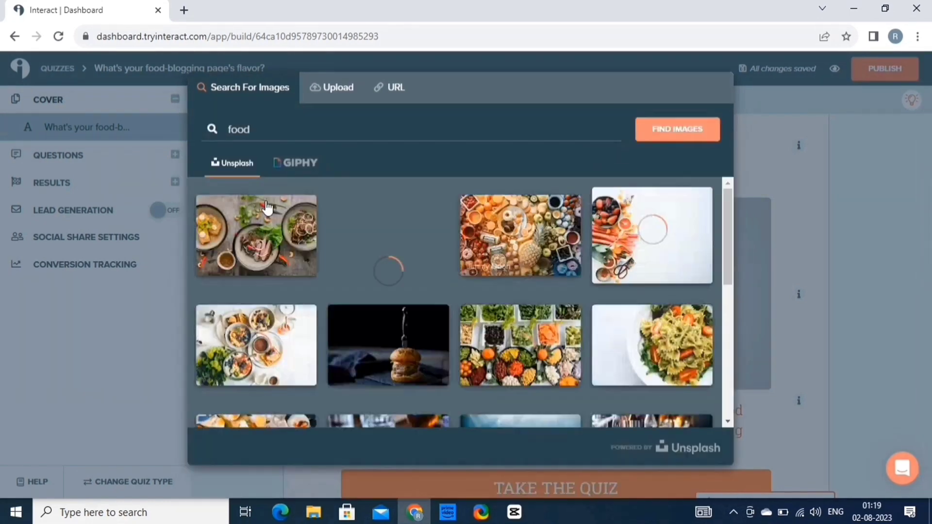
{"action": "left_click", "coordinate": [500, 282]}
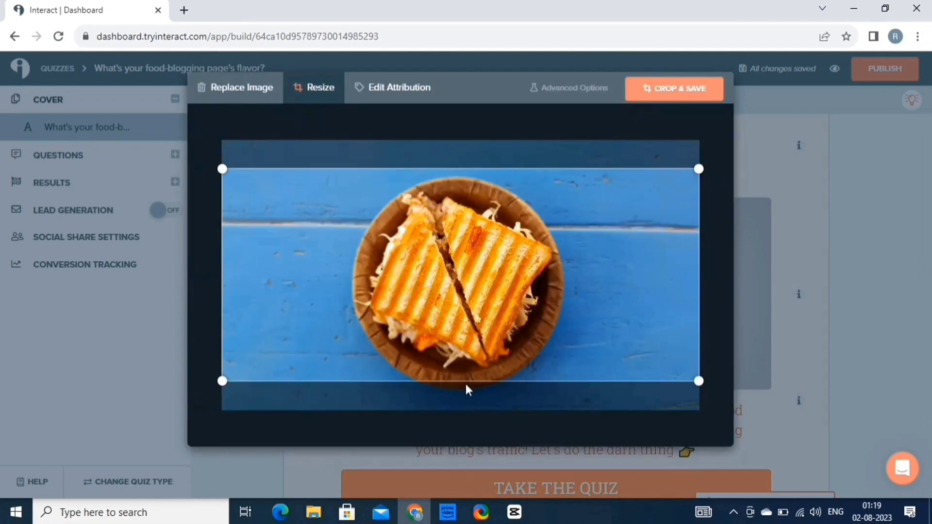
{"action": "left_click", "coordinate": [685, 93]}
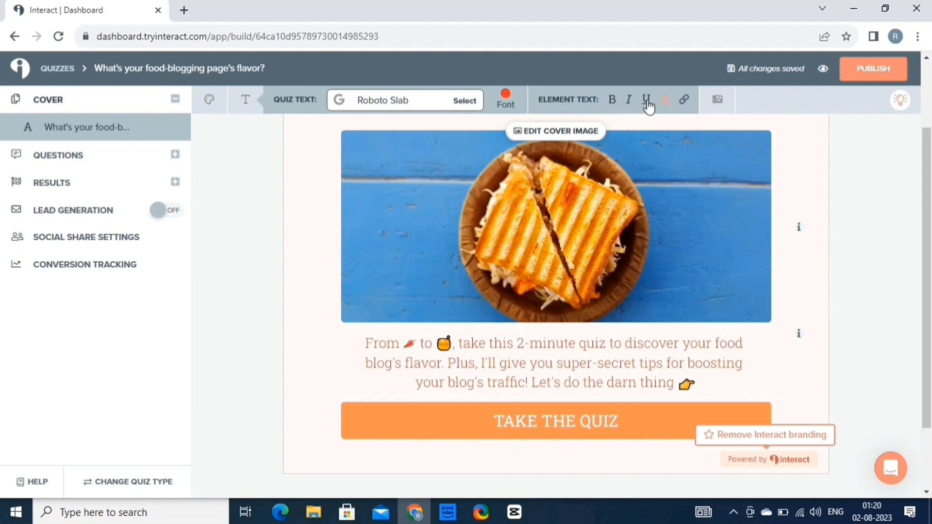
View the link settings for the cover page's description text
{"action": "left_click", "coordinate": [685, 103]}
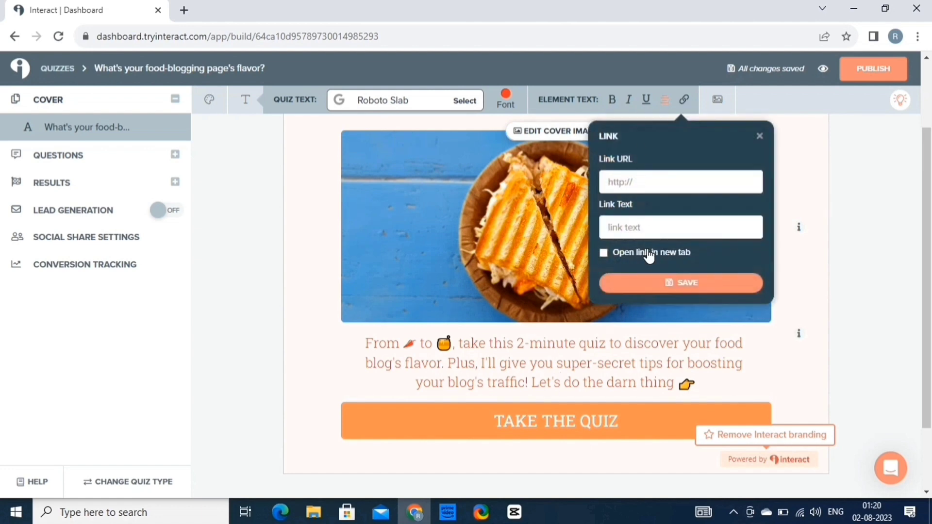
{"action": "left_click", "coordinate": [761, 136]}
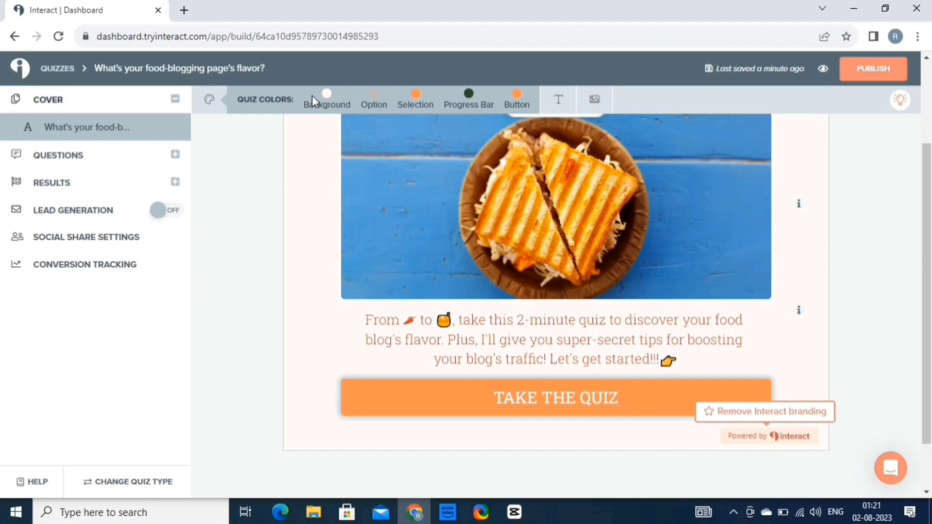
Change the quiz background color to light blue and the button color to near-black
{"action": "left_click", "coordinate": [327, 95]}
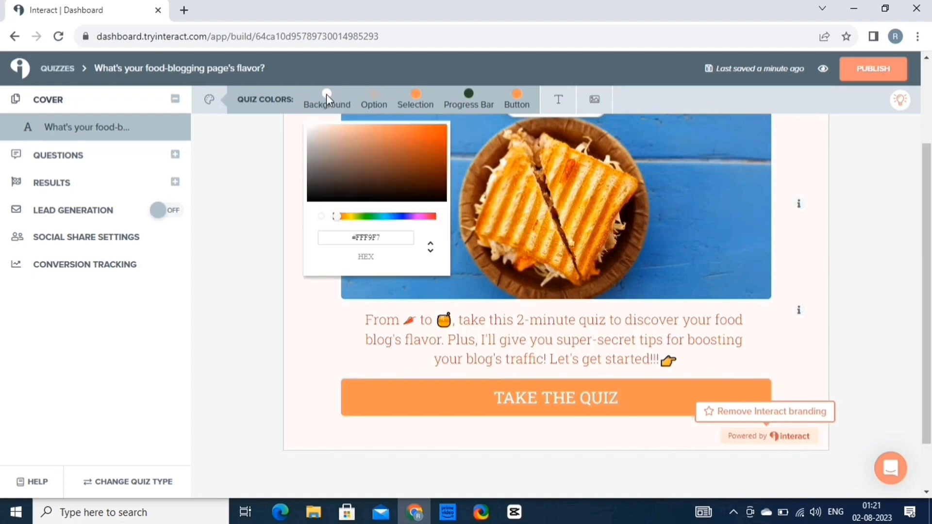
{"action": "left_click", "coordinate": [391, 216]}
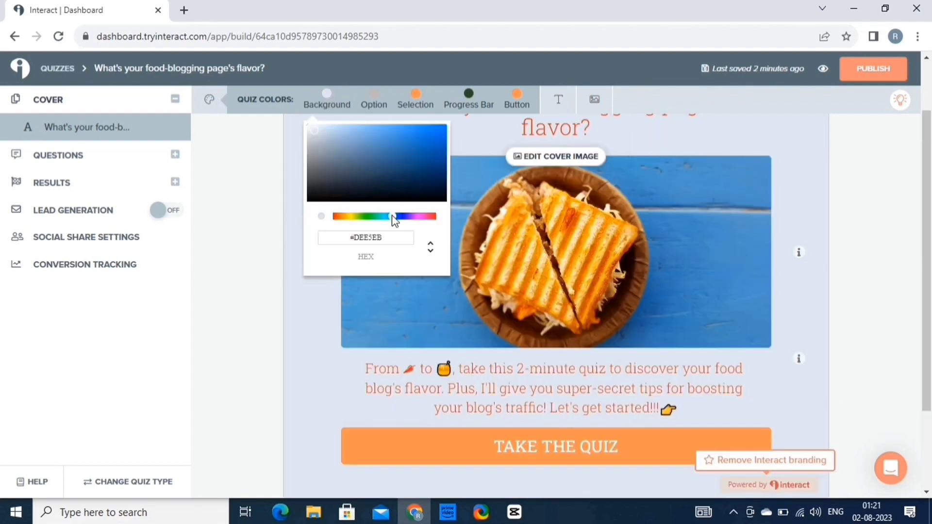
{"action": "left_click", "coordinate": [437, 316]}
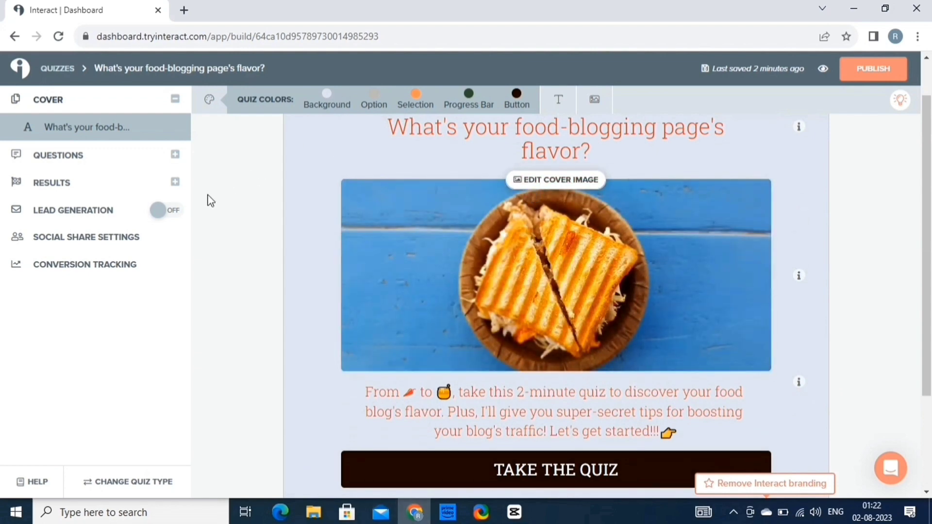
Open the tips for the quiz's cover page
{"action": "scroll", "coordinate": [203, 194], "scroll_direction": "up", "scroll_amount": 1}
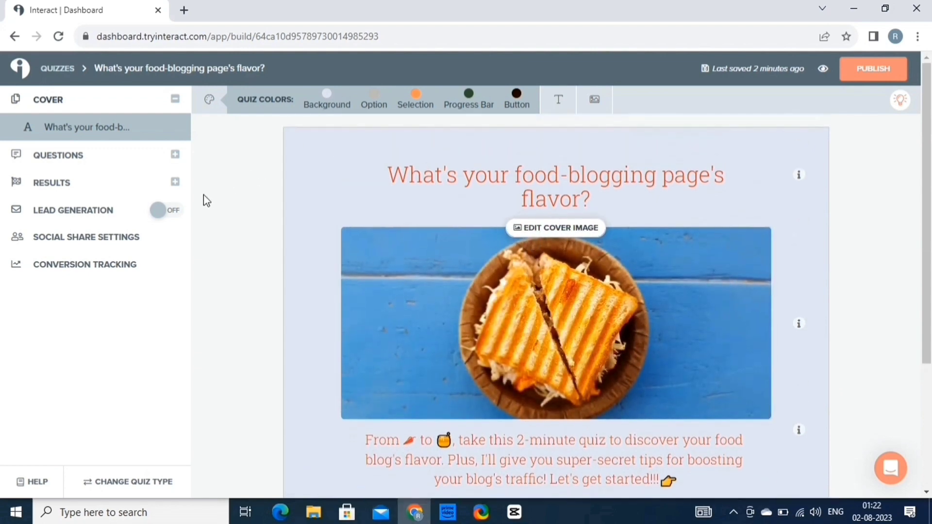
{"action": "left_click", "coordinate": [901, 102]}
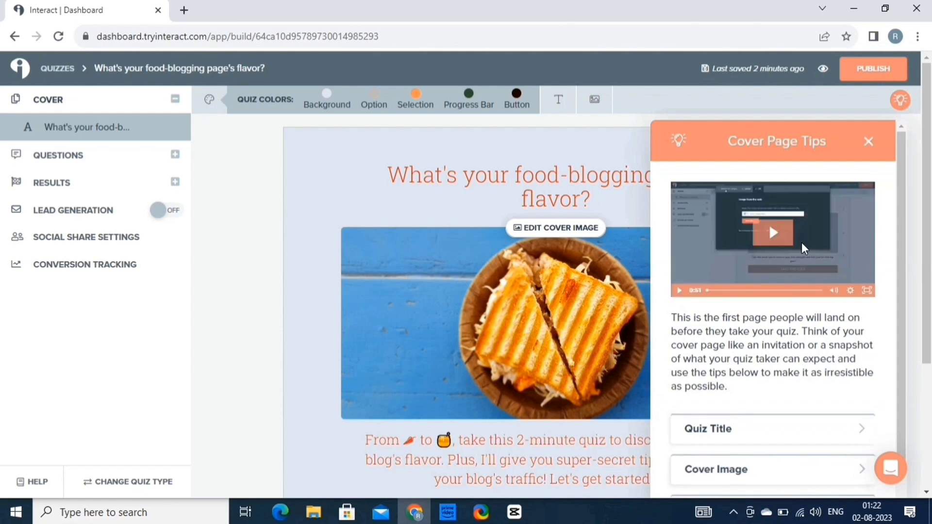
Leave the cover page tips, open the quiz's first question and toggle the Animate Checkbox option
{"action": "left_click", "coordinate": [607, 291]}
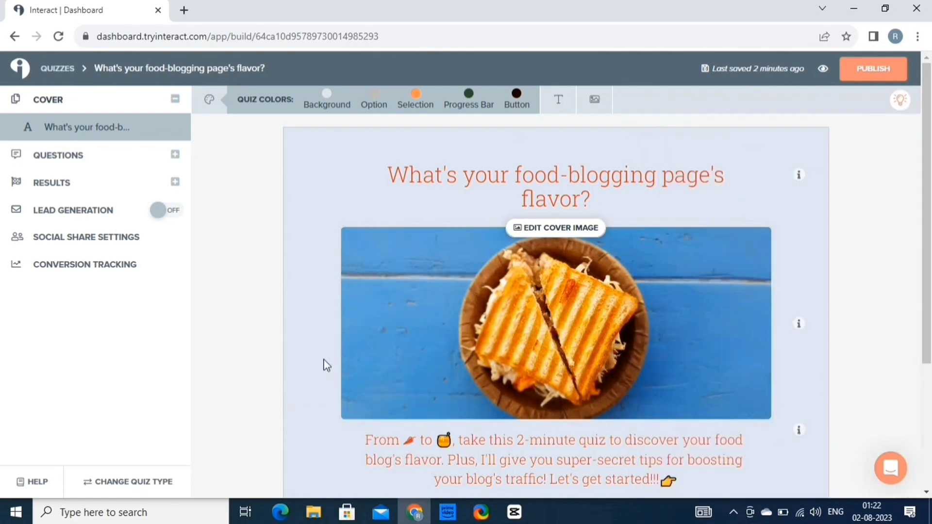
{"action": "left_click", "coordinate": [119, 167]}
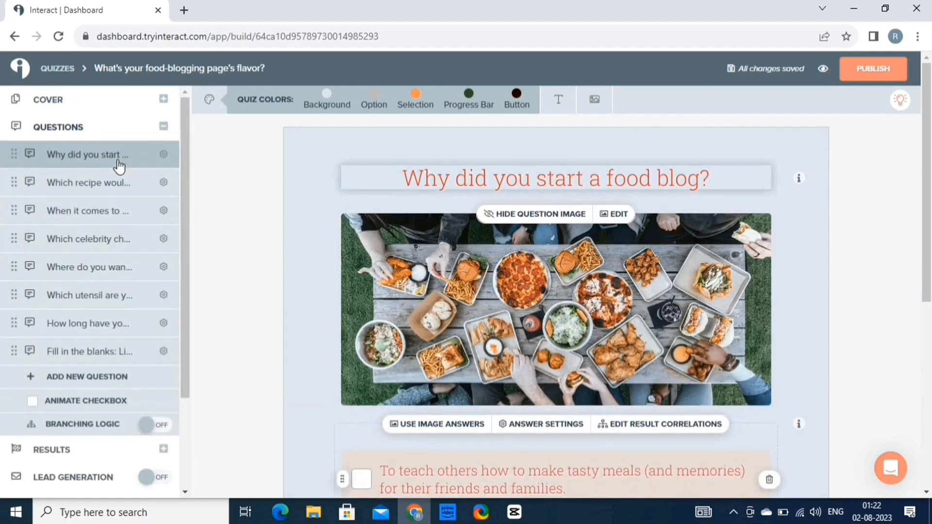
{"action": "left_click", "coordinate": [91, 402]}
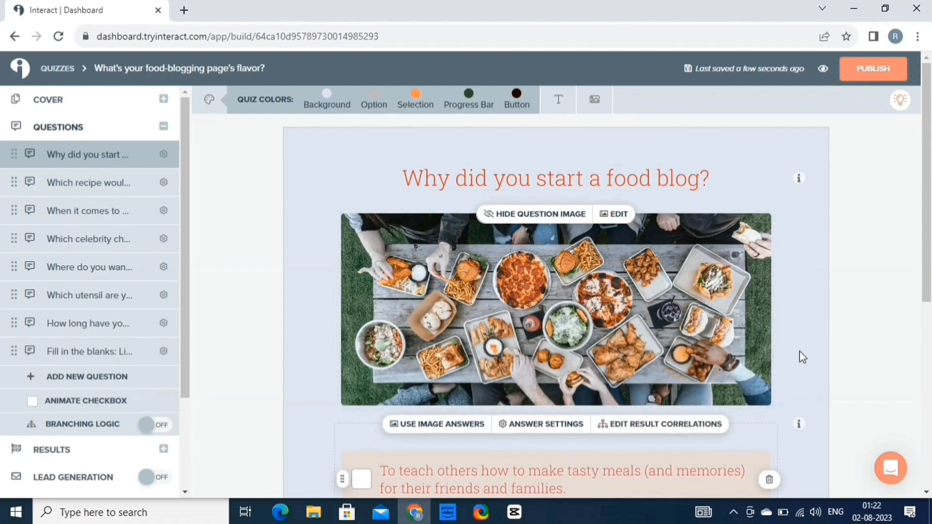
Delete the answer about exploring a fascination with food from the question "Why did you start a food blog?"
{"action": "scroll", "coordinate": [869, 343], "scroll_direction": "down", "scroll_amount": 1}
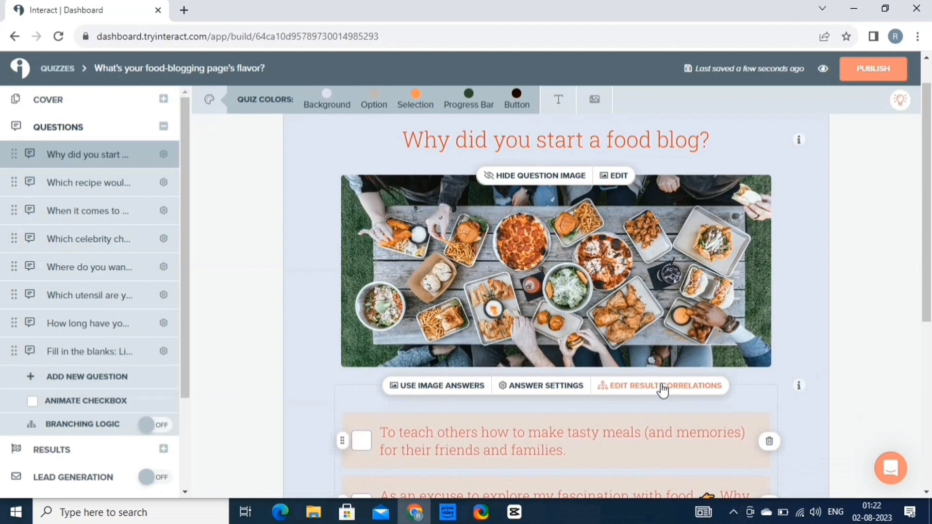
{"action": "scroll", "coordinate": [901, 359], "scroll_direction": "down", "scroll_amount": 3}
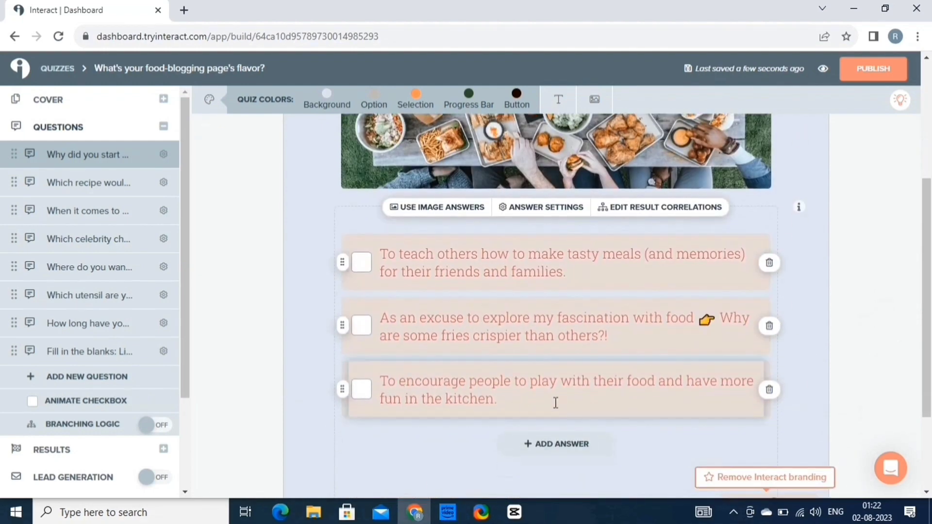
{"action": "left_click", "coordinate": [771, 327]}
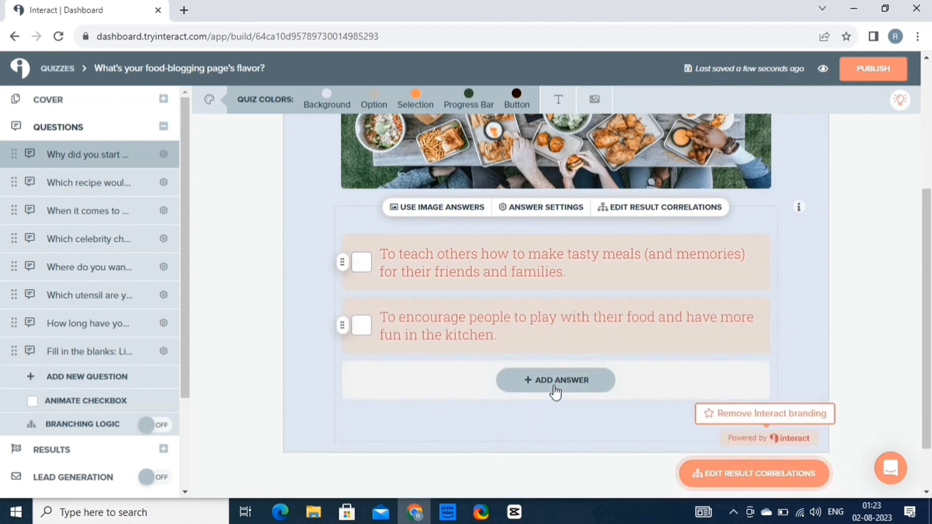
{"action": "scroll", "coordinate": [555, 387], "scroll_direction": "up", "scroll_amount": 5}
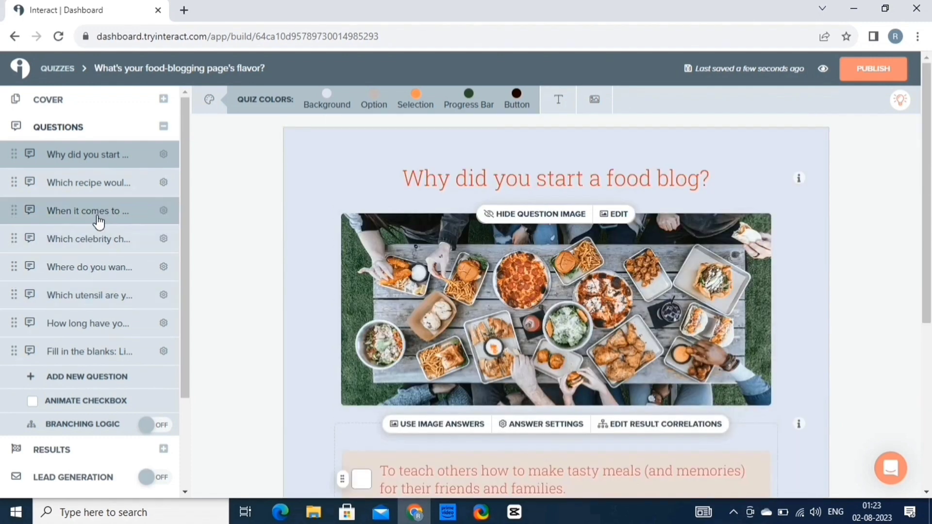
Remove the question "Which celebrity chef do you relate to most and why?" from the quiz and confirm the removal
{"action": "left_click", "coordinate": [125, 183]}
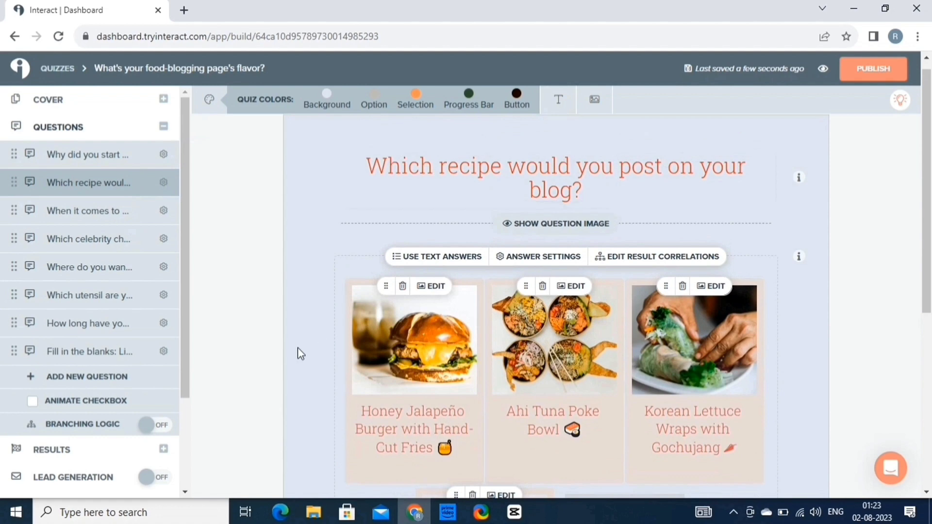
{"action": "left_click", "coordinate": [90, 213]}
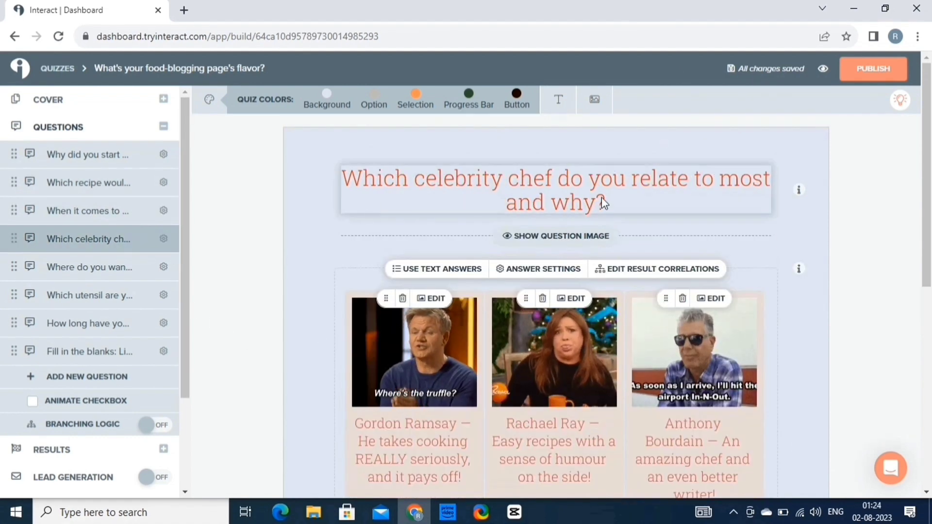
{"action": "scroll", "coordinate": [256, 401], "scroll_direction": "down", "scroll_amount": 5}
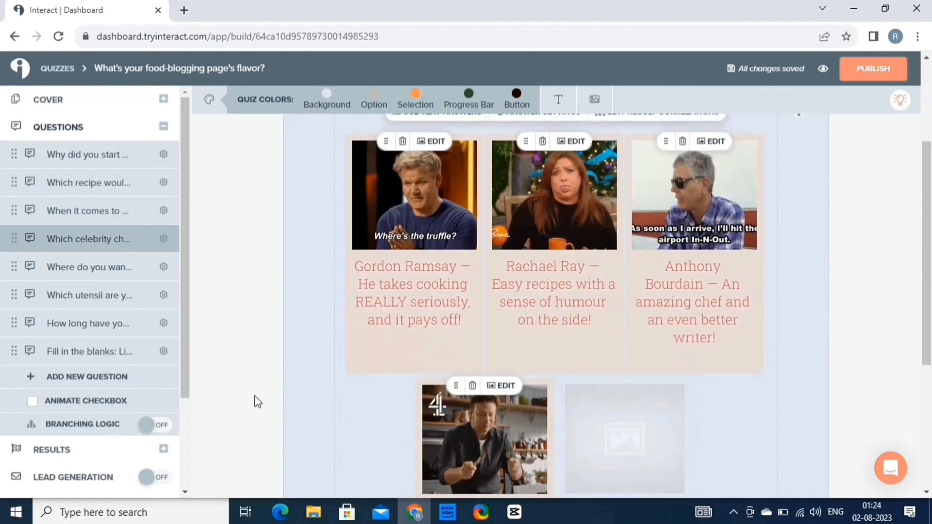
{"action": "scroll", "coordinate": [256, 402], "scroll_direction": "up", "scroll_amount": 4}
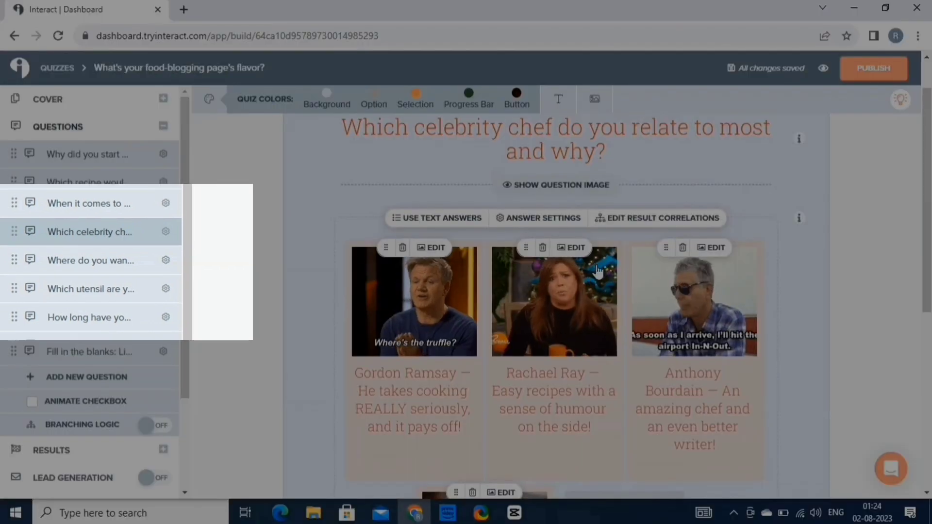
{"action": "left_click", "coordinate": [167, 236]}
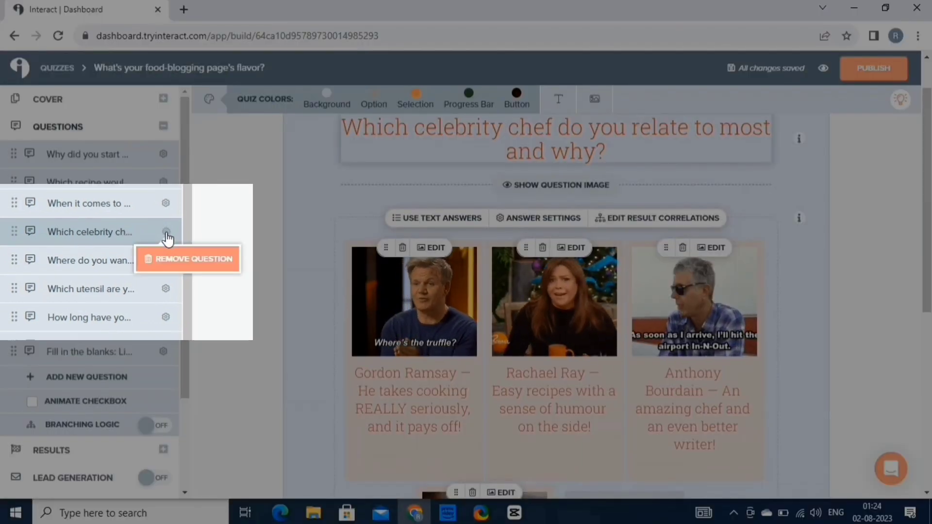
{"action": "left_click", "coordinate": [183, 266]}
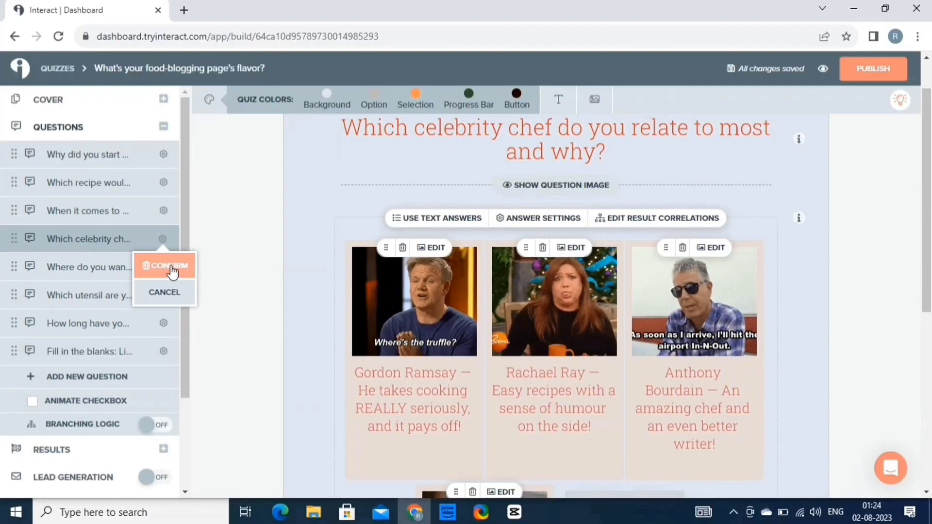
{"action": "left_click", "coordinate": [174, 268]}
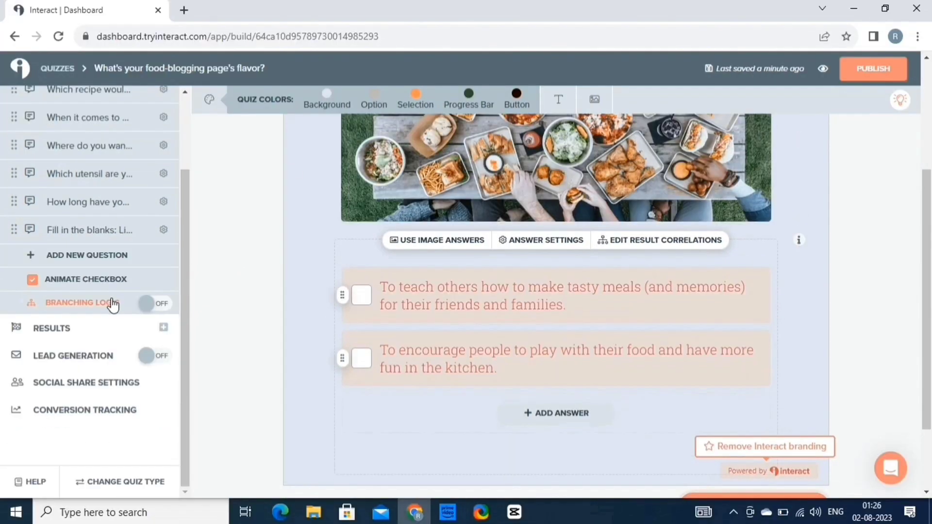
Turn on branching logic and place the question "Why did you start a food blog?" on the map, connected to Start
{"action": "left_click", "coordinate": [162, 304]}
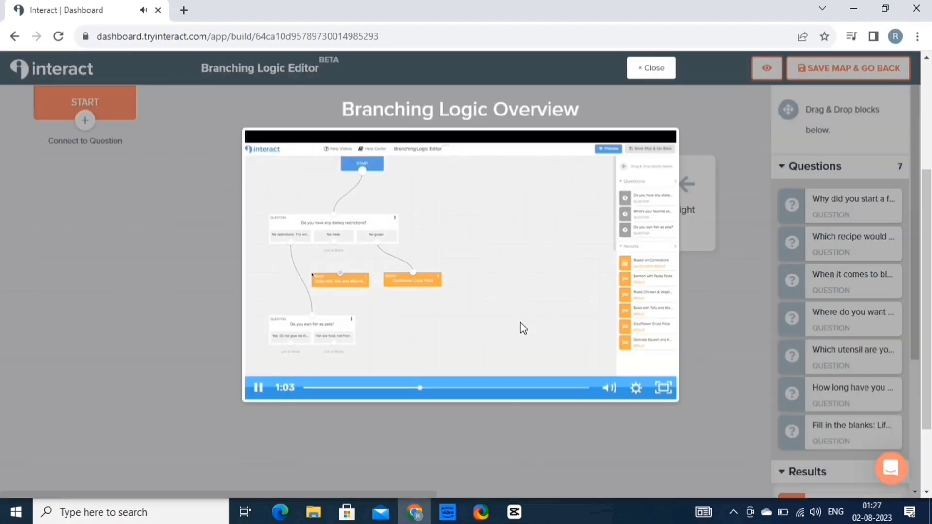
{"action": "left_click", "coordinate": [646, 71]}
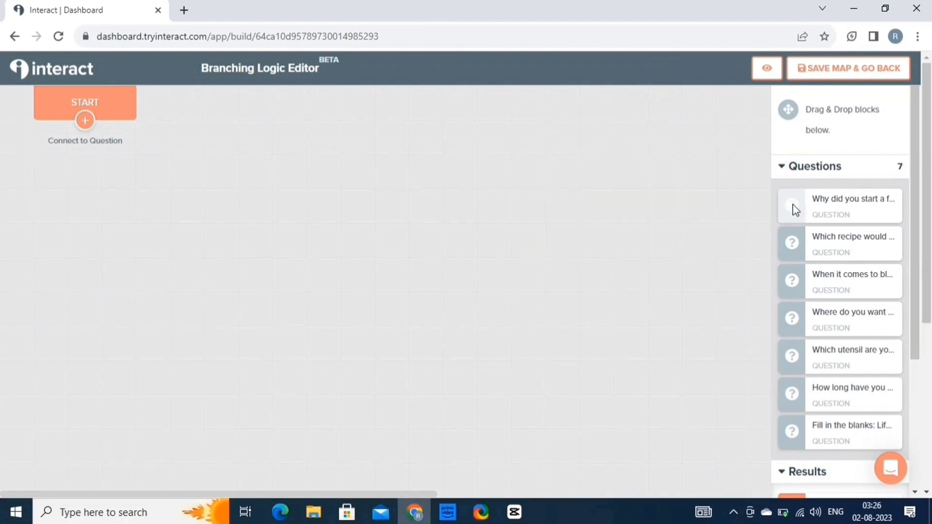
{"action": "left_click_drag", "start_coordinate": [793, 206], "coordinate": [170, 191]}
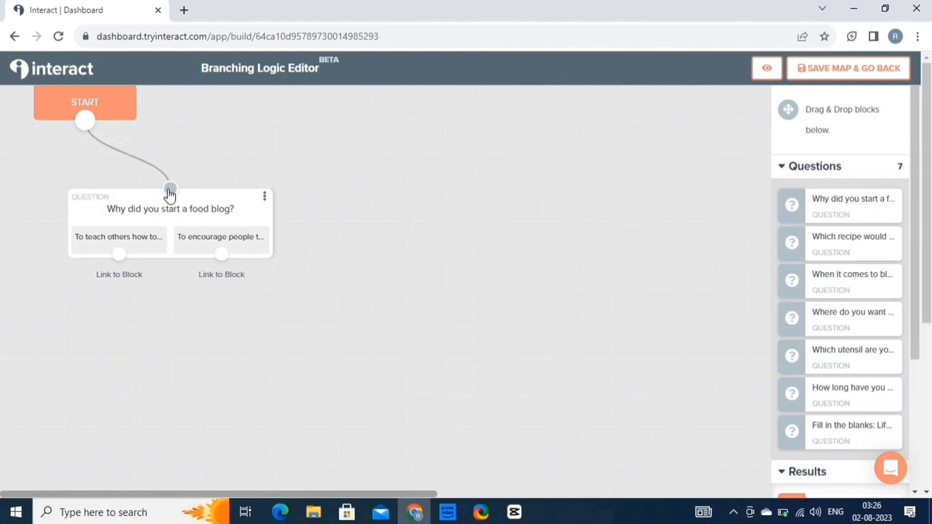
Place the recipe and blogging-struggle questions below the first one, linked to its "To teach others" and "To encourage people" answers, and space them apart
{"action": "left_click_drag", "start_coordinate": [802, 246], "coordinate": [131, 293]}
{"action": "left_click_drag", "start_coordinate": [119, 254], "coordinate": [291, 301]}
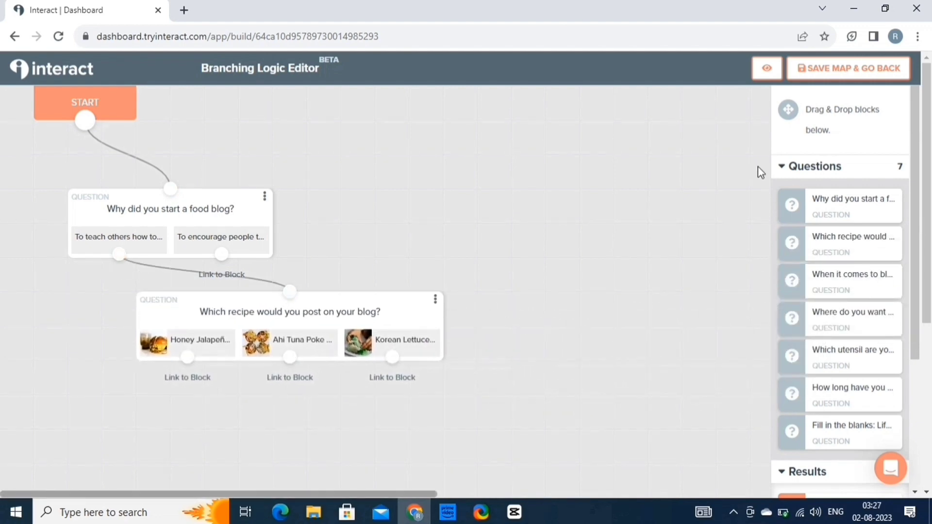
{"action": "left_click_drag", "start_coordinate": [832, 285], "coordinate": [275, 402]}
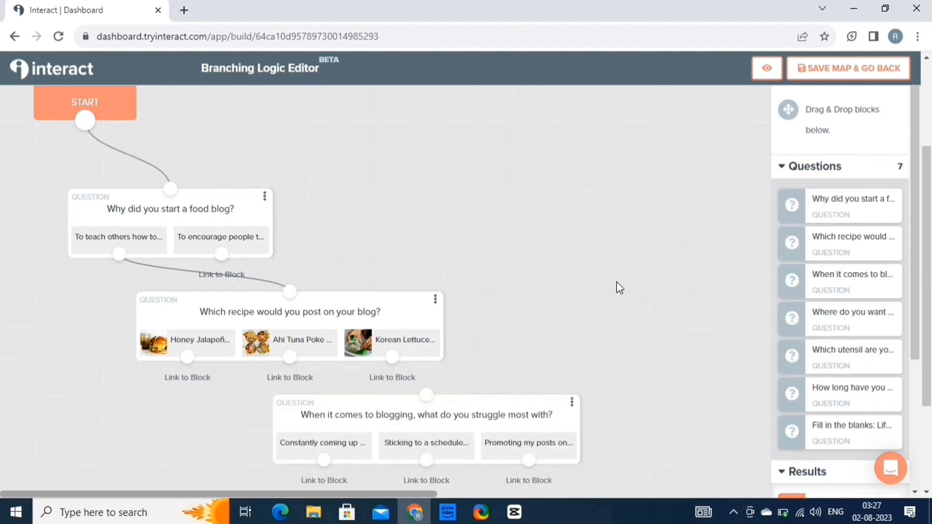
{"action": "scroll", "coordinate": [447, 291], "scroll_direction": "down", "scroll_amount": 2}
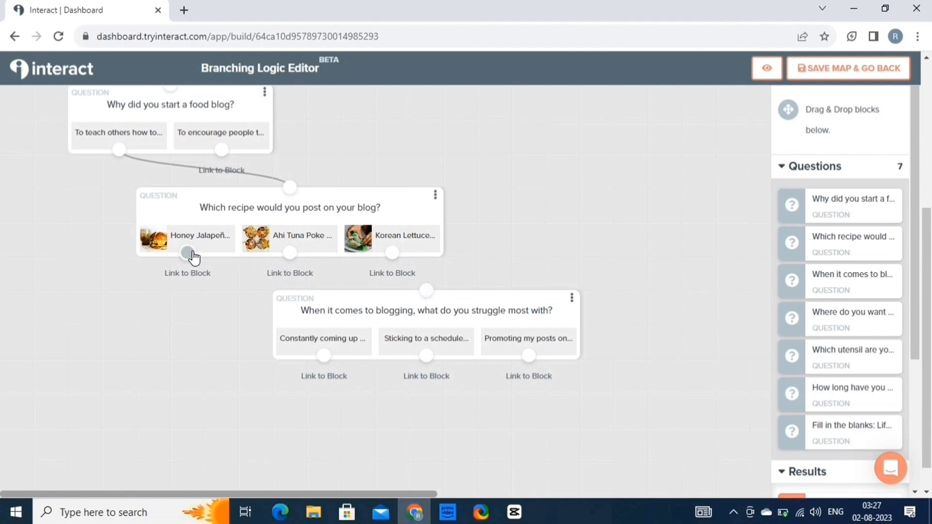
{"action": "left_click_drag", "start_coordinate": [429, 293], "coordinate": [222, 150]}
{"action": "left_click_drag", "start_coordinate": [487, 291], "coordinate": [626, 244]}
{"action": "left_click_drag", "start_coordinate": [261, 194], "coordinate": [158, 267]}
{"action": "scroll", "coordinate": [354, 234], "scroll_direction": "up", "scroll_amount": 2}
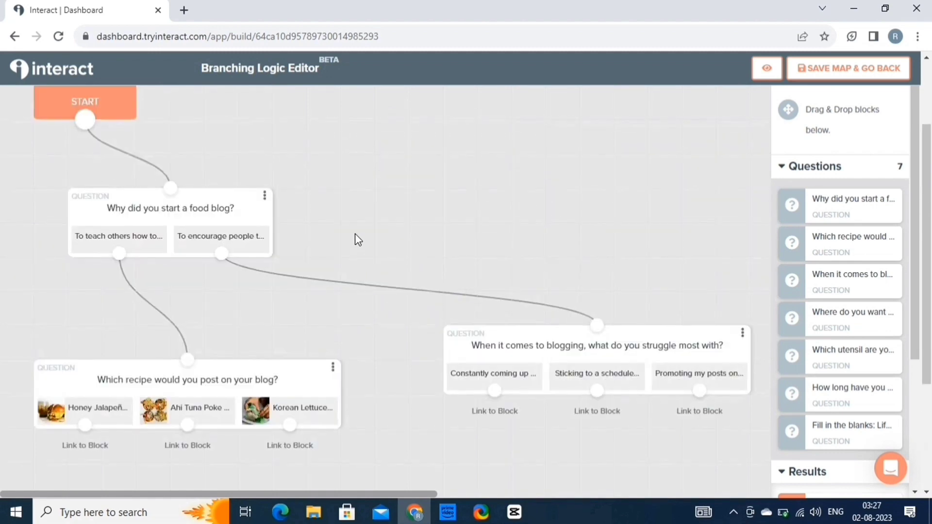
Link the "I want to turn my blog" answer to the question "How long have you been blogging?" and save the branching map
{"action": "scroll", "coordinate": [354, 236], "scroll_direction": "down", "scroll_amount": 4}
{"action": "scroll", "coordinate": [858, 302], "scroll_direction": "down", "scroll_amount": 2}
{"action": "scroll", "coordinate": [489, 295], "scroll_direction": "down", "scroll_amount": 5}
{"action": "scroll", "coordinate": [489, 294], "scroll_direction": "up", "scroll_amount": 4}
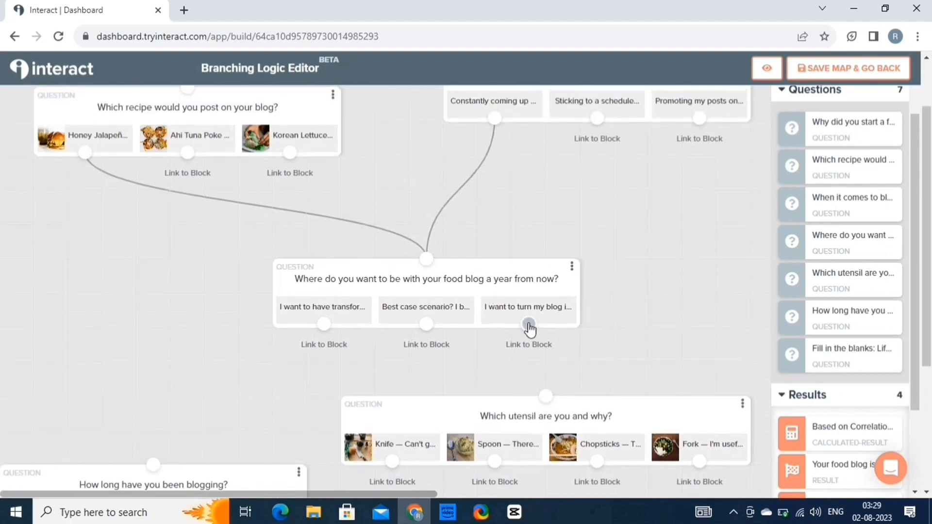
{"action": "left_click_drag", "start_coordinate": [529, 324], "coordinate": [154, 329]}
{"action": "scroll", "coordinate": [256, 374], "scroll_direction": "down", "scroll_amount": 3}
{"action": "scroll", "coordinate": [671, 248], "scroll_direction": "up", "scroll_amount": 5}
{"action": "scroll", "coordinate": [672, 248], "scroll_direction": "down", "scroll_amount": 12}
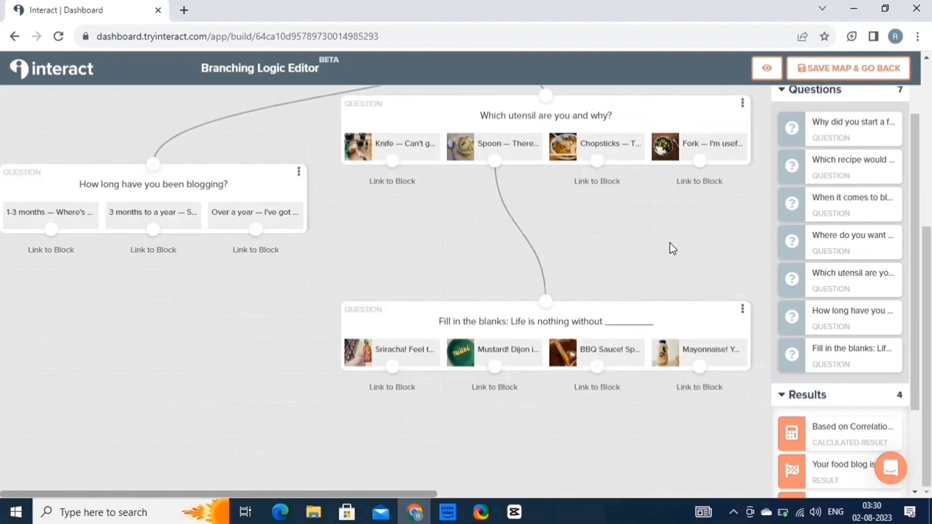
{"action": "scroll", "coordinate": [826, 404], "scroll_direction": "up", "scroll_amount": 3}
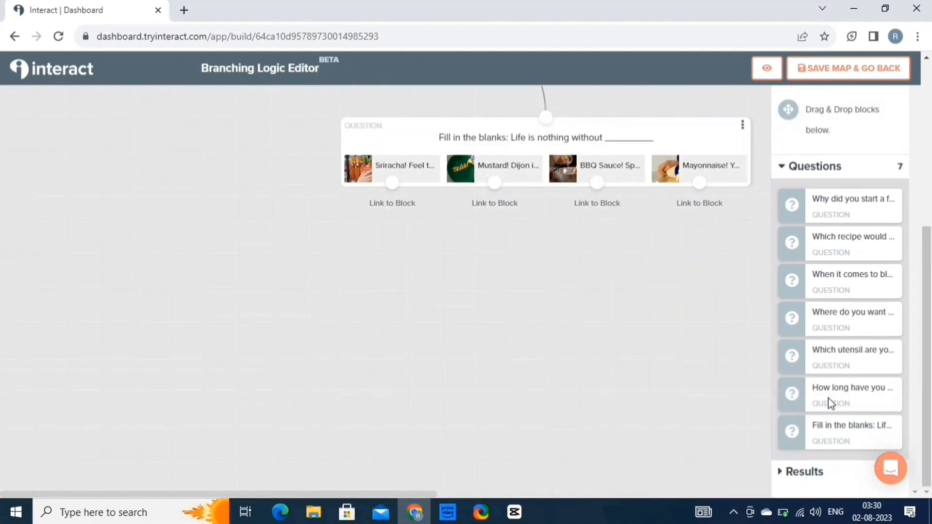
{"action": "left_click", "coordinate": [868, 73]}
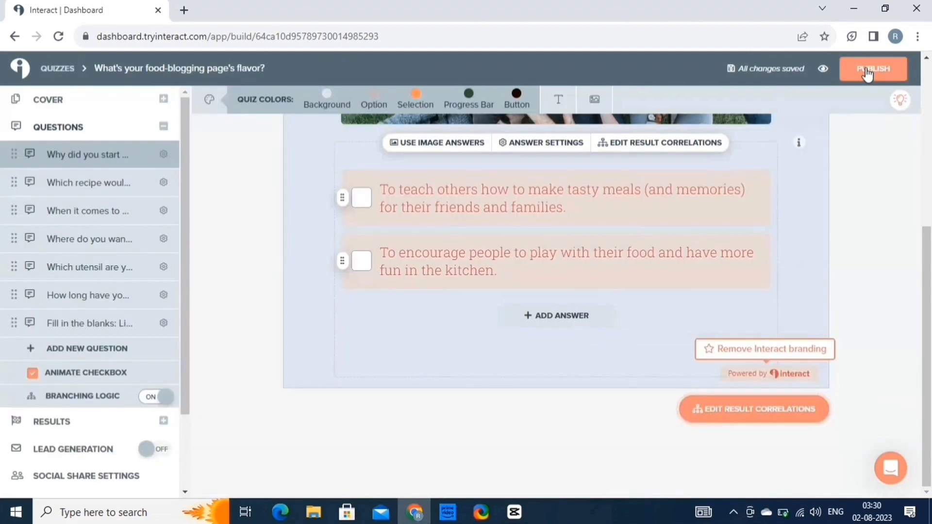
Open the quiz results and turn on Show Multiple Results
{"action": "left_click", "coordinate": [102, 427]}
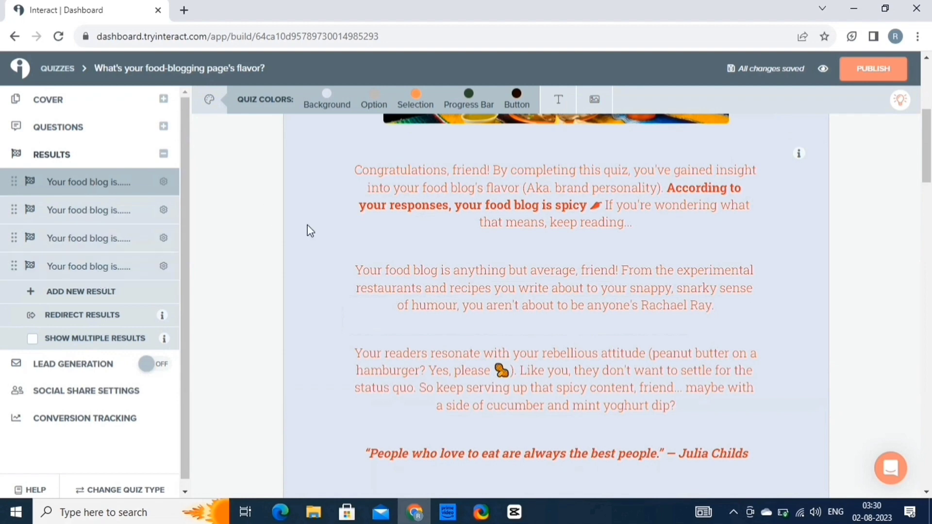
{"action": "scroll", "coordinate": [307, 226], "scroll_direction": "up", "scroll_amount": 4}
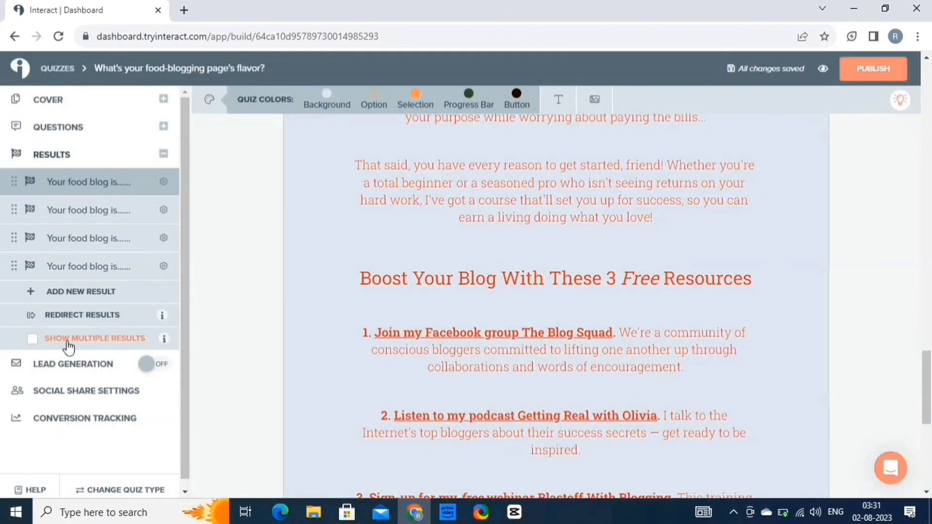
{"action": "left_click", "coordinate": [63, 346]}
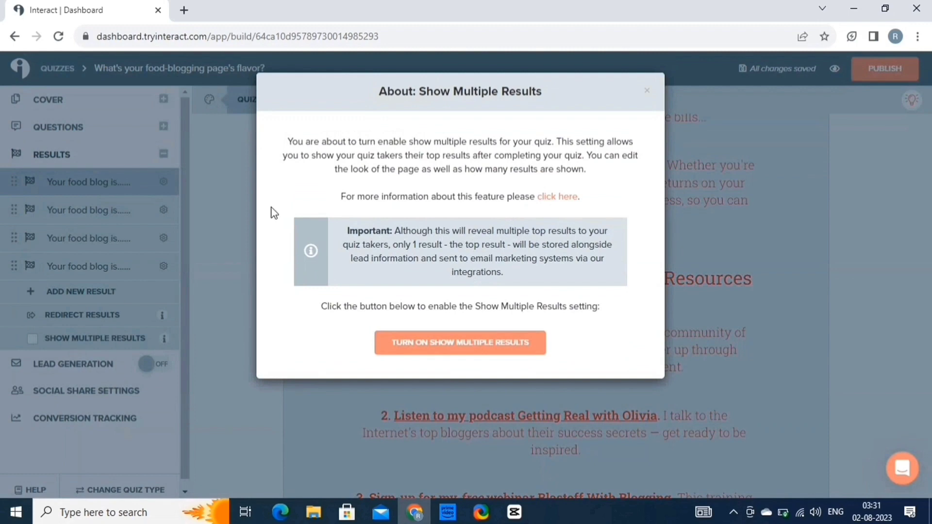
{"action": "left_click", "coordinate": [496, 347]}
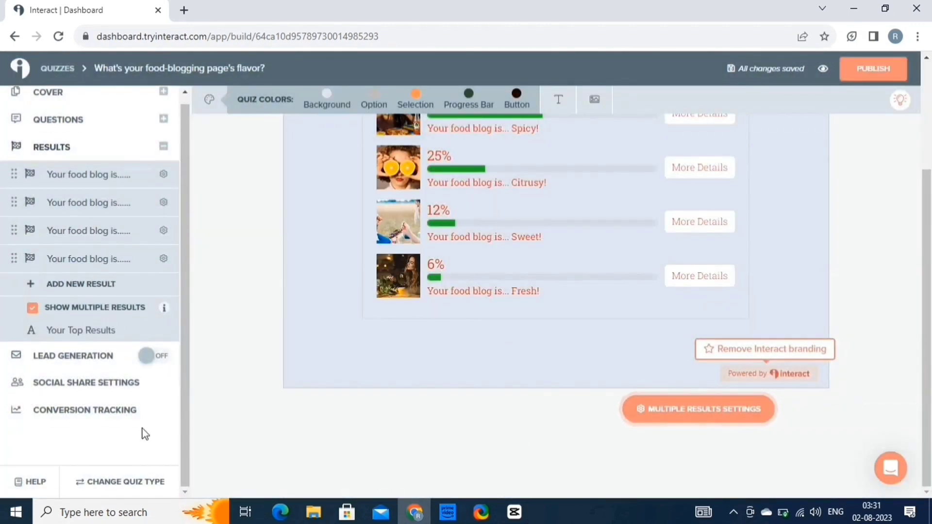
Turn on lead generation and add First Name and Phone Number to the opt-in form's contact fields
{"action": "left_click", "coordinate": [158, 357]}
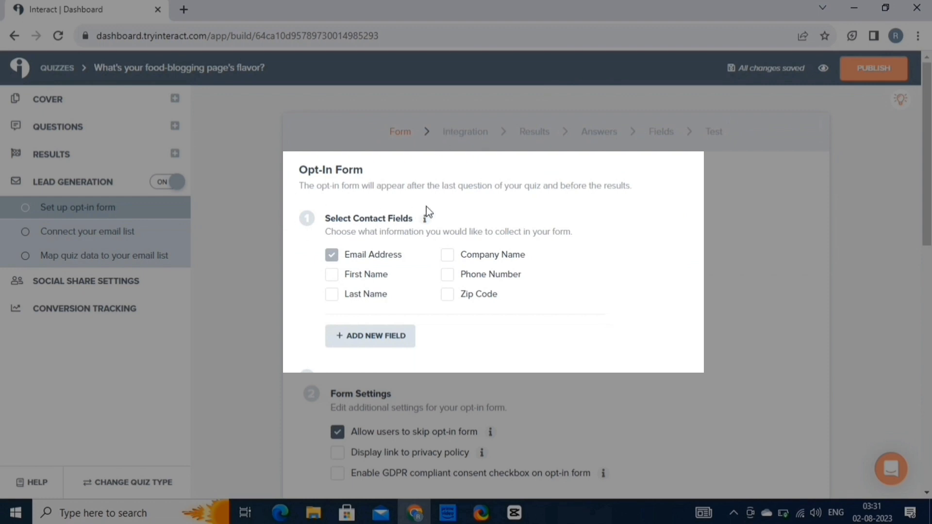
{"action": "left_click", "coordinate": [345, 277]}
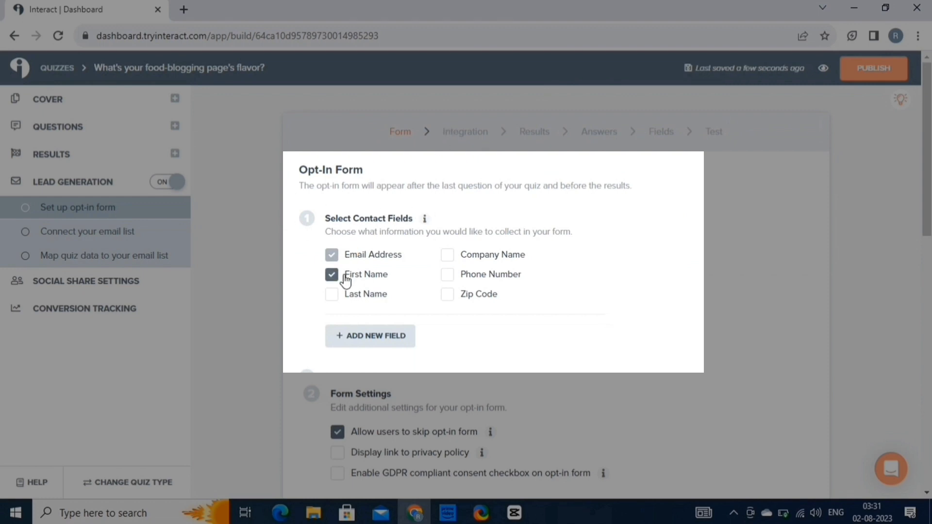
{"action": "left_click", "coordinate": [448, 274]}
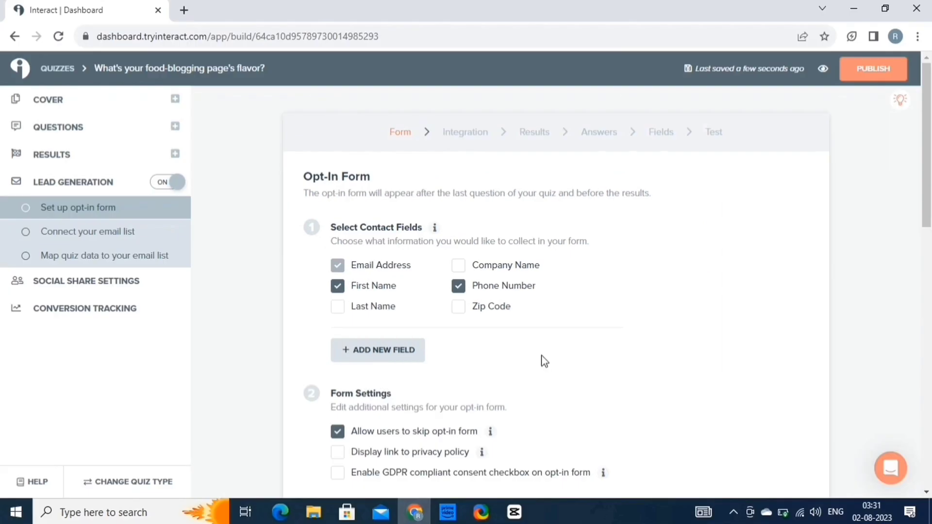
Review the opt-in form settings and open the advanced settings with the form error messages
{"action": "scroll", "coordinate": [383, 287], "scroll_direction": "down", "scroll_amount": 2}
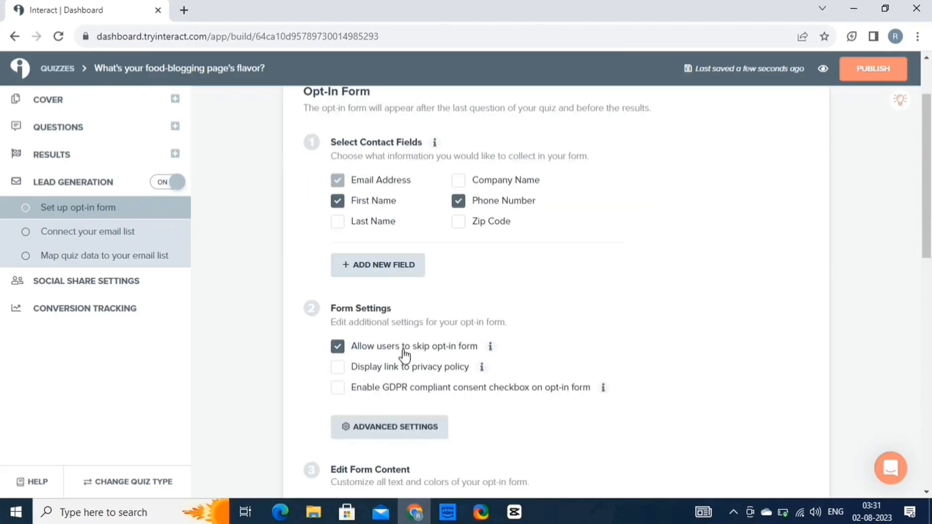
{"action": "scroll", "coordinate": [529, 354], "scroll_direction": "down", "scroll_amount": 2}
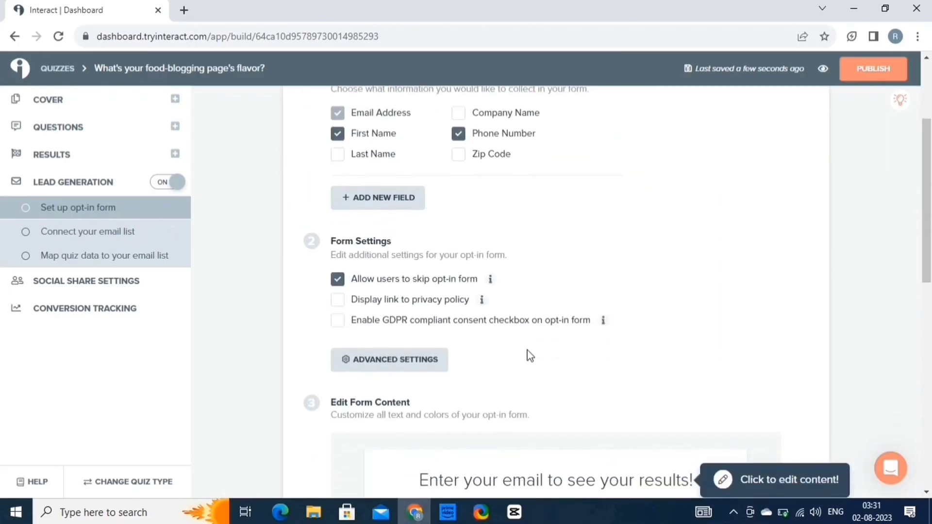
{"action": "left_click", "coordinate": [408, 359]}
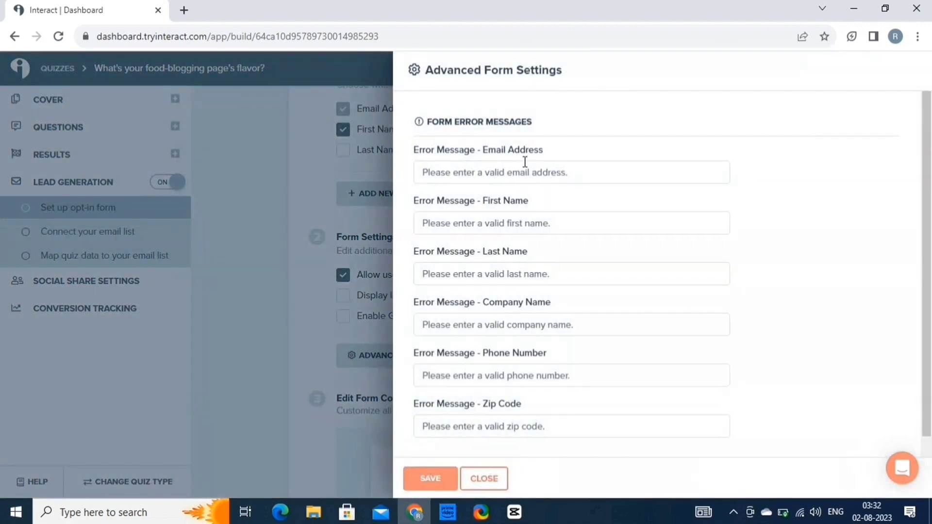
Save the advanced form settings and save the opt-in form with a black See My Results button
{"action": "scroll", "coordinate": [556, 313], "scroll_direction": "down", "scroll_amount": 2}
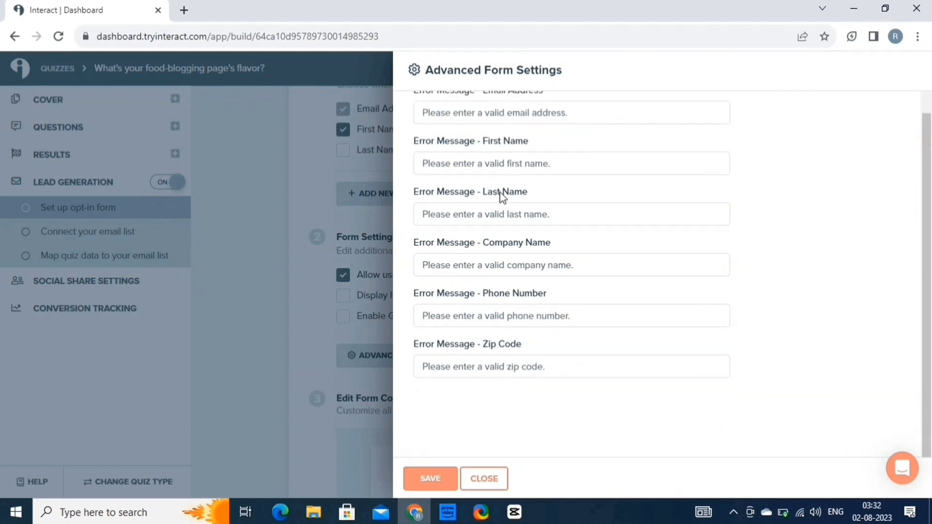
{"action": "left_click", "coordinate": [442, 478]}
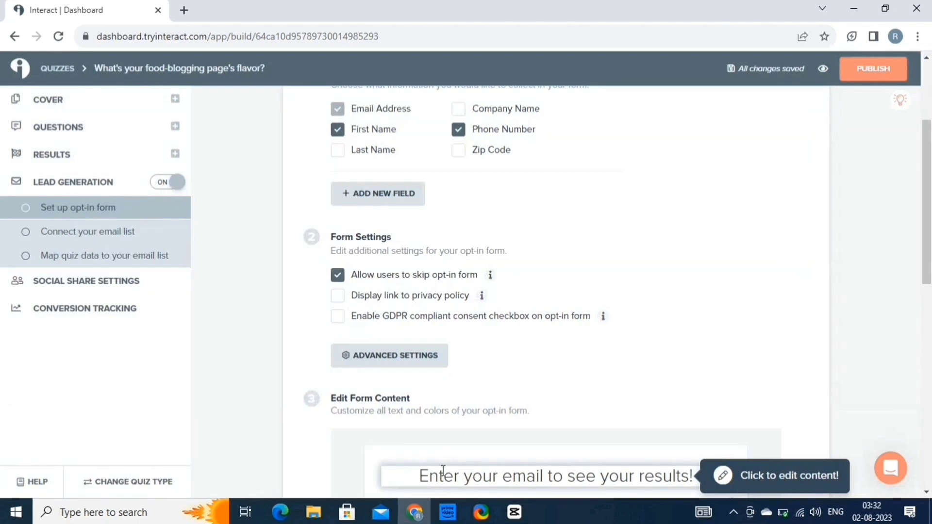
{"action": "scroll", "coordinate": [534, 346], "scroll_direction": "down", "scroll_amount": 3}
{"action": "scroll", "coordinate": [535, 345], "scroll_direction": "down", "scroll_amount": 4}
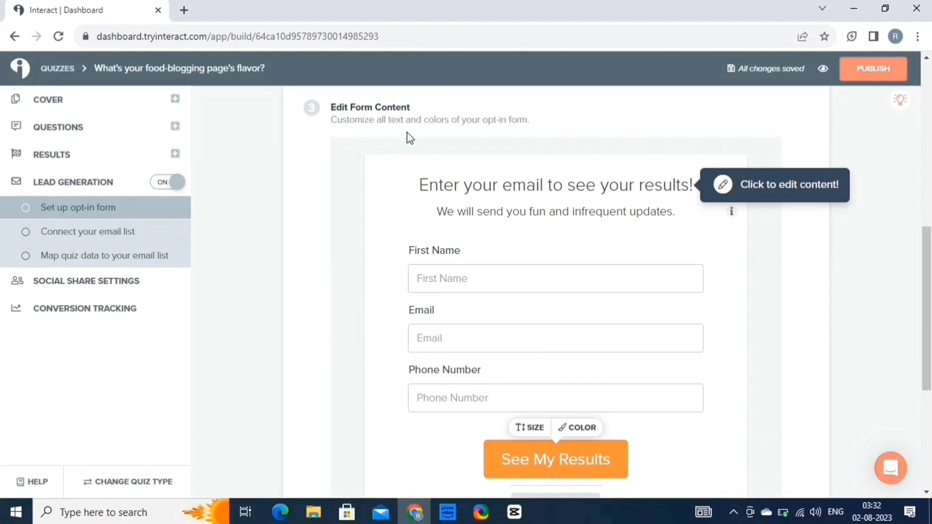
{"action": "scroll", "coordinate": [635, 371], "scroll_direction": "down", "scroll_amount": 5}
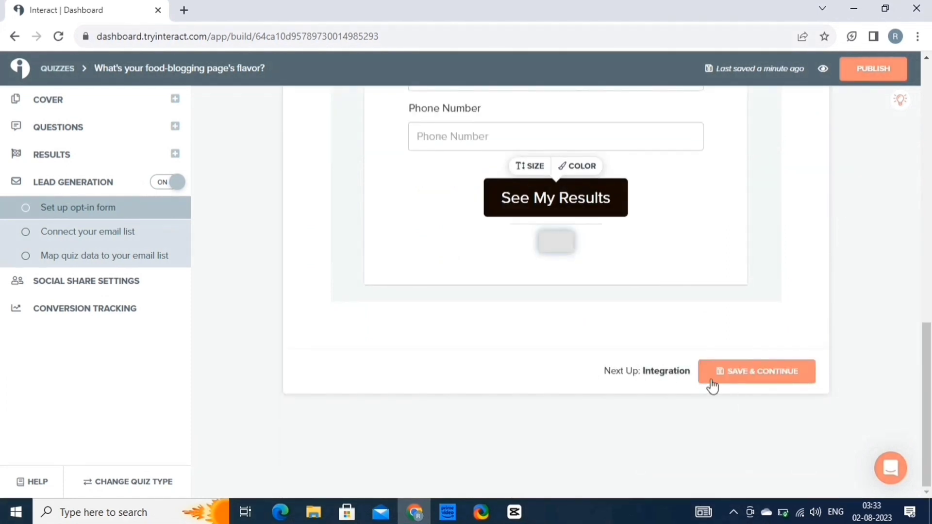
{"action": "left_click", "coordinate": [759, 374]}
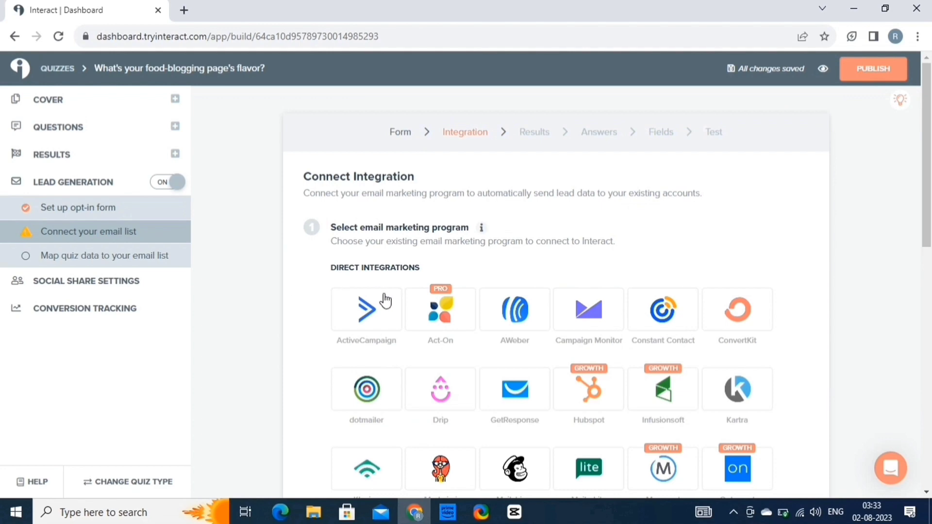
Connect the quiz's lead generation to Zapier and send a test lead through the integration
{"action": "scroll", "coordinate": [520, 296], "scroll_direction": "down", "scroll_amount": 10}
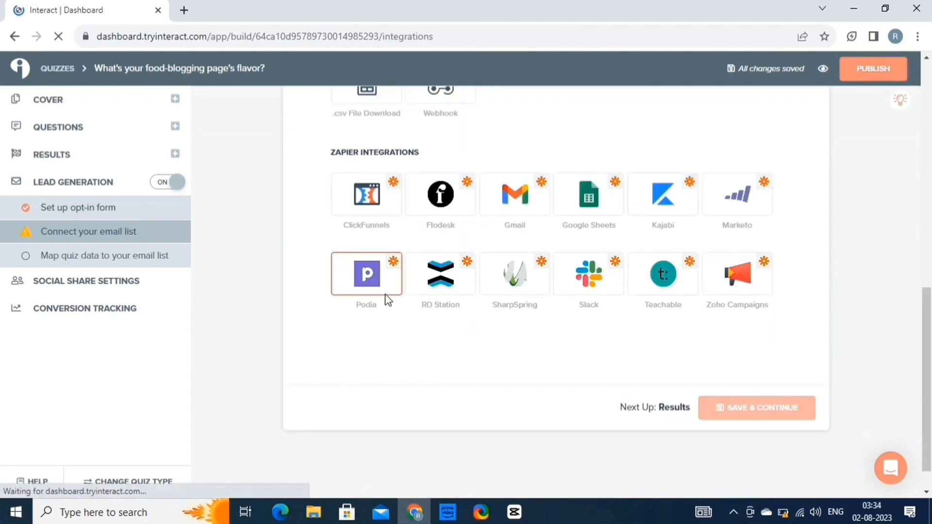
{"action": "left_click", "coordinate": [386, 291]}
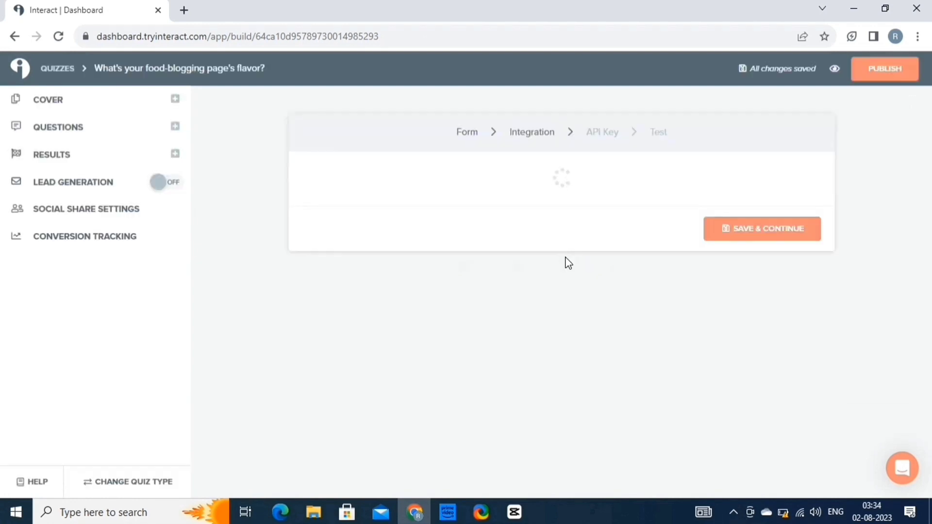
{"action": "scroll", "coordinate": [480, 357], "scroll_direction": "down", "scroll_amount": 8}
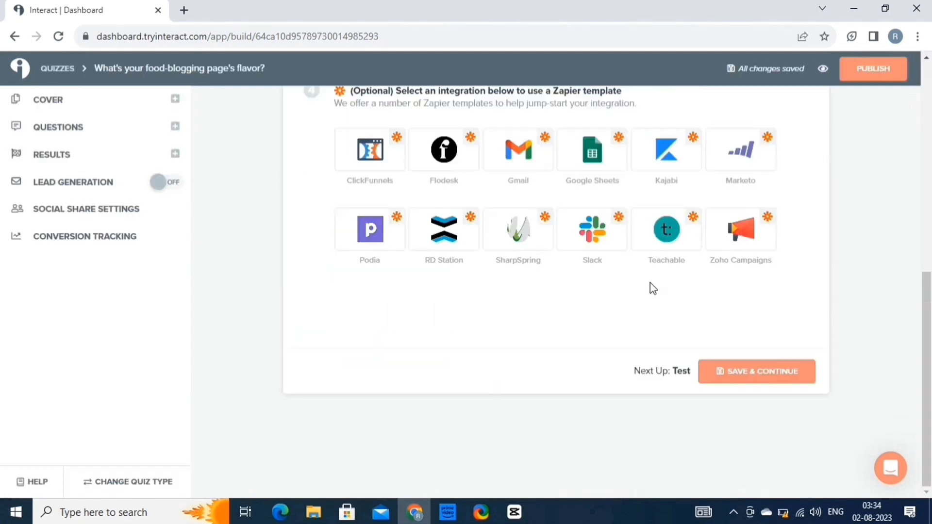
{"action": "left_click", "coordinate": [764, 375]}
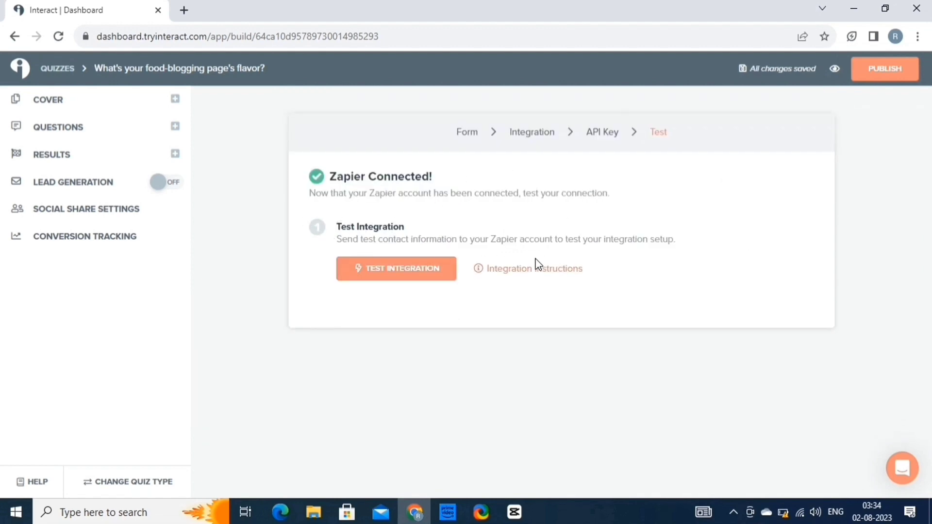
{"action": "left_click", "coordinate": [412, 275]}
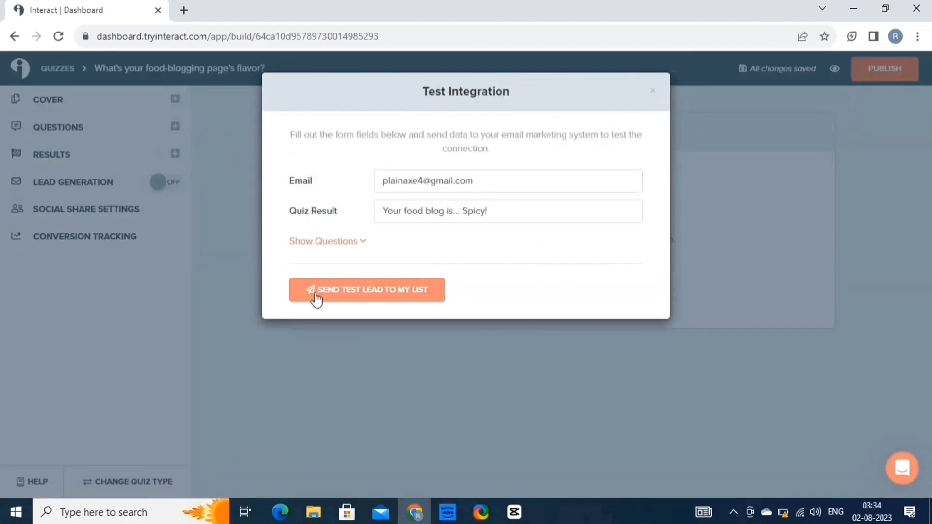
{"action": "left_click", "coordinate": [401, 291]}
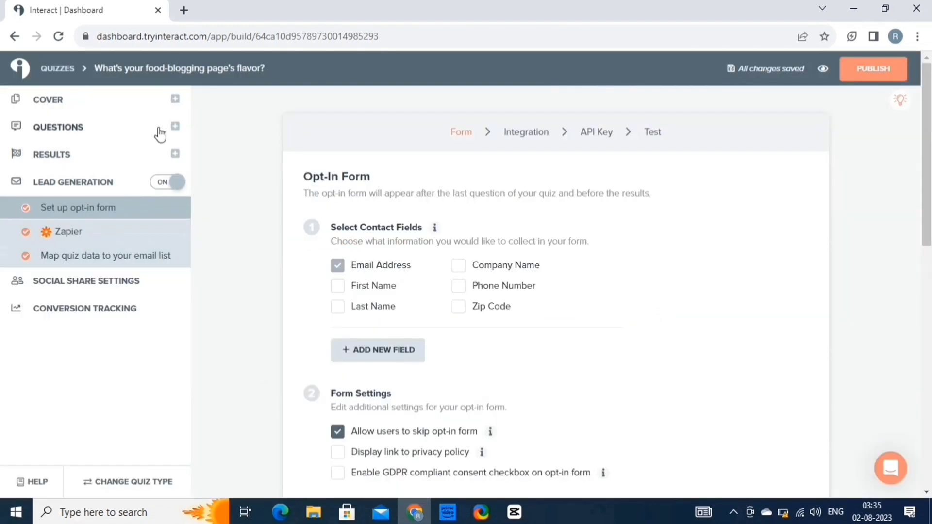
In the social share settings, hide the share buttons on results, activate LinkedIn, deactivate Twitter and save
{"action": "left_click", "coordinate": [107, 291]}
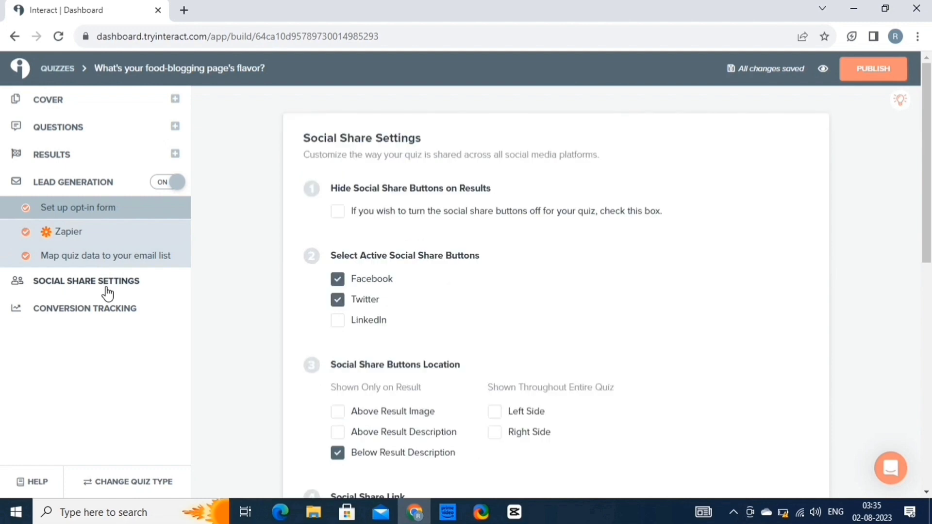
{"action": "left_click", "coordinate": [338, 212]}
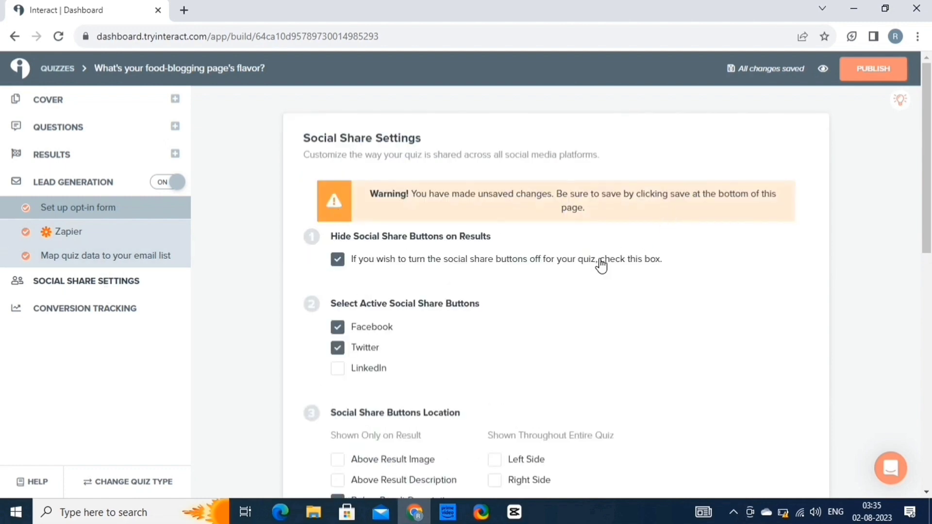
{"action": "scroll", "coordinate": [446, 330], "scroll_direction": "down", "scroll_amount": 2}
{"action": "left_click", "coordinate": [338, 261]}
{"action": "left_click", "coordinate": [337, 240]}
{"action": "scroll", "coordinate": [389, 335], "scroll_direction": "down", "scroll_amount": 3}
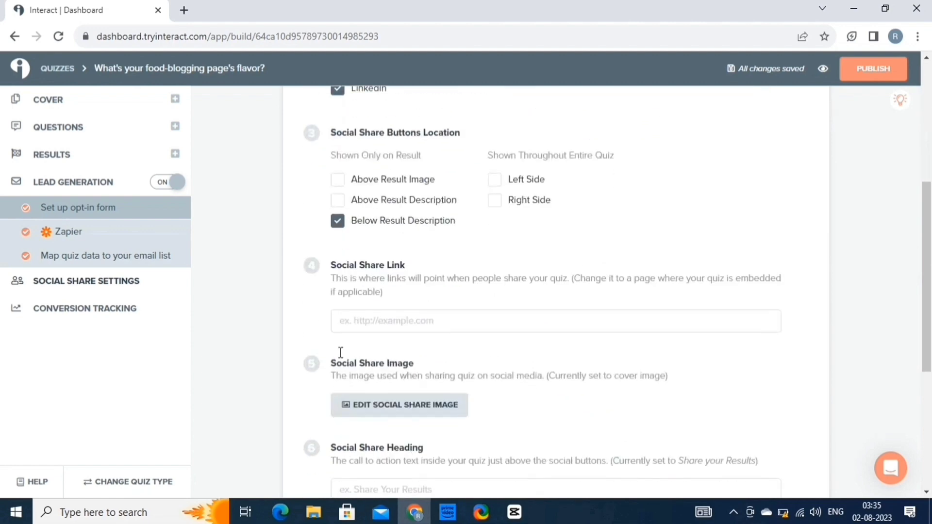
{"action": "scroll", "coordinate": [553, 402], "scroll_direction": "down", "scroll_amount": 3}
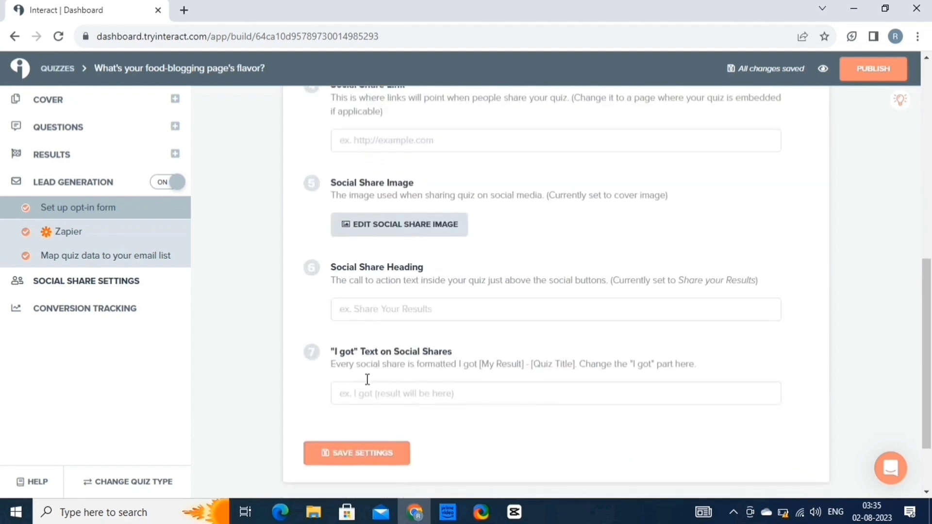
{"action": "left_click", "coordinate": [362, 454]}
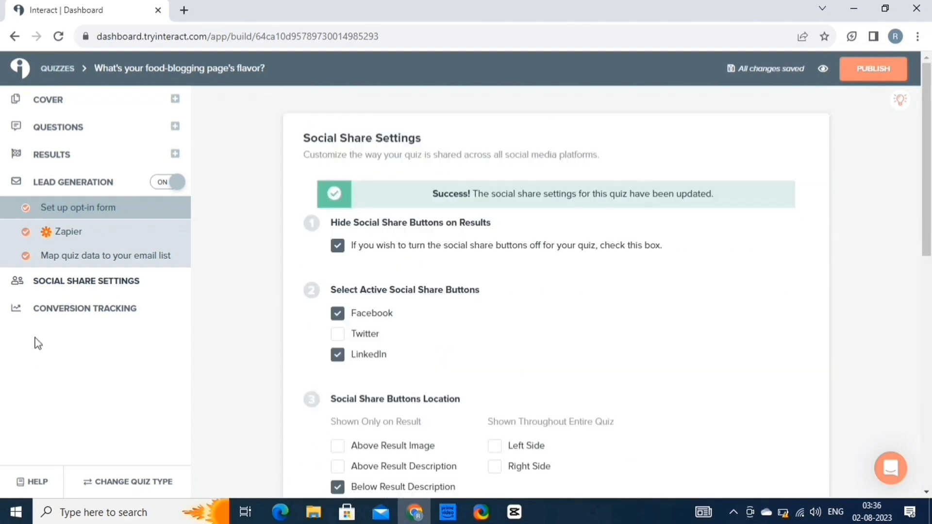
Look over the conversion tracking page, the available quiz types and the quiz preview
{"action": "left_click", "coordinate": [83, 314]}
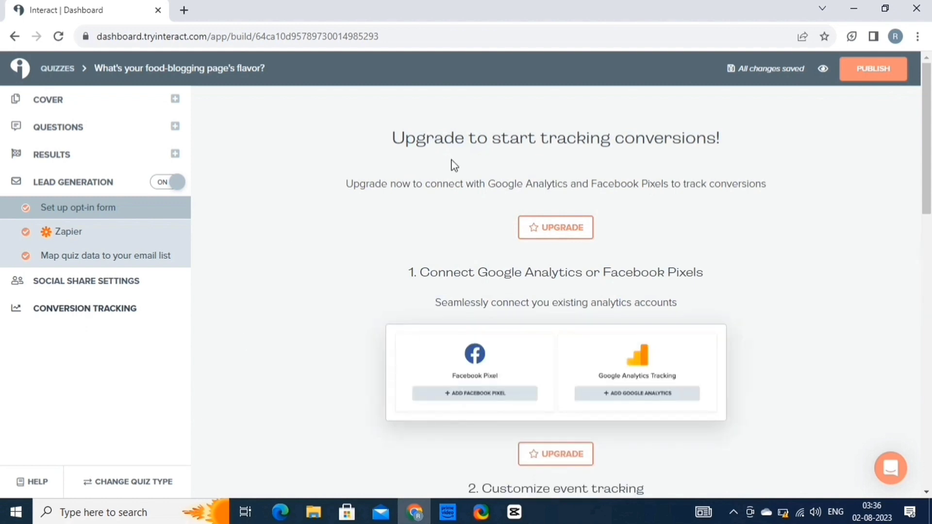
{"action": "left_click", "coordinate": [121, 101]}
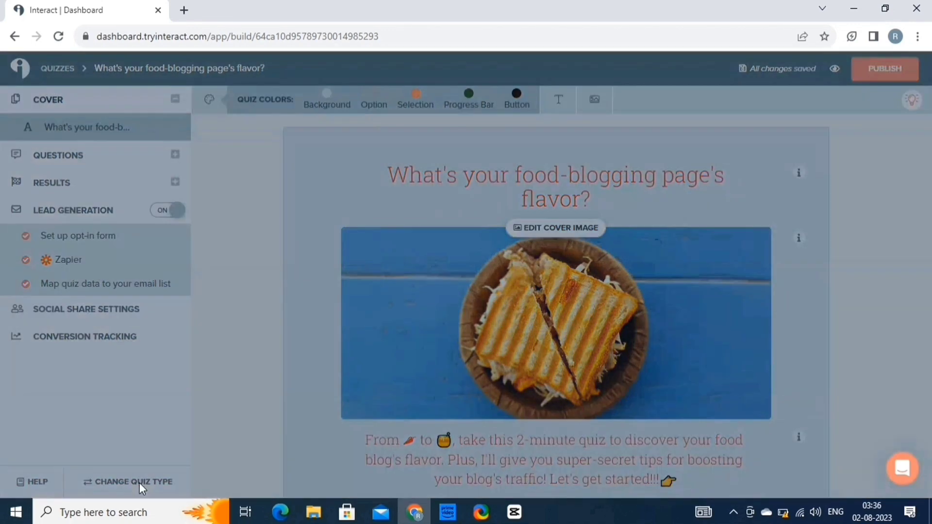
{"action": "left_click", "coordinate": [140, 483]}
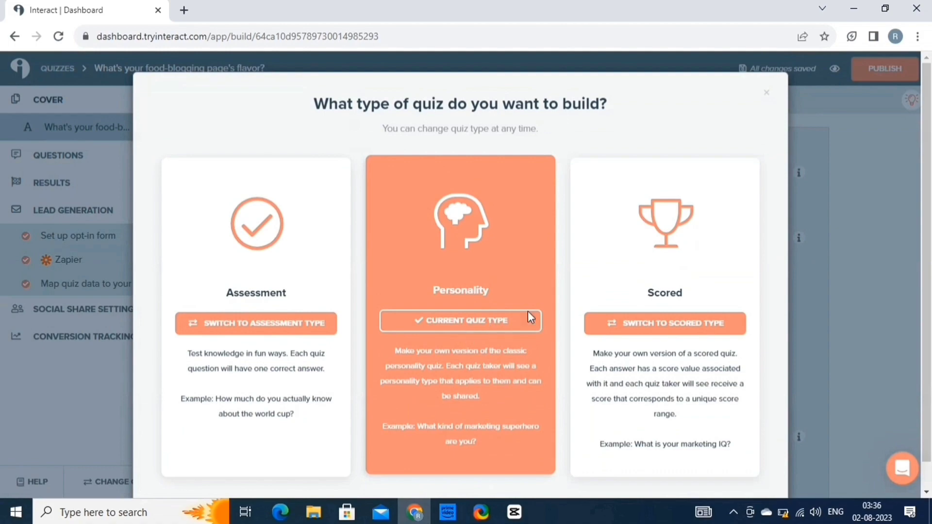
{"action": "left_click", "coordinate": [766, 92]}
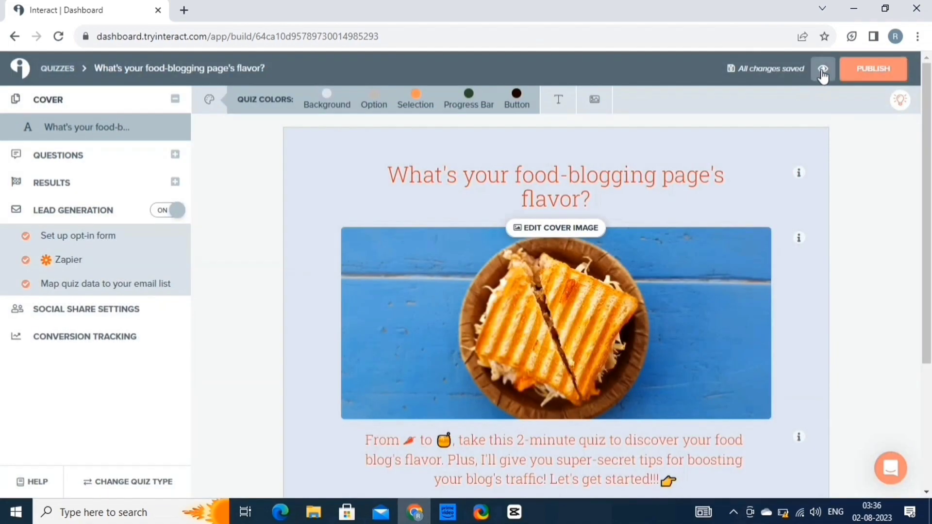
{"action": "left_click", "coordinate": [821, 69]}
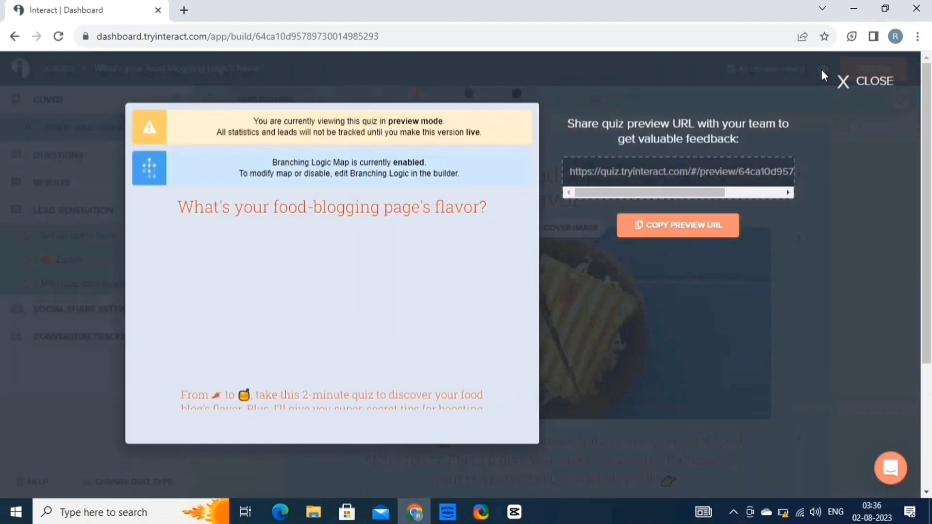
{"action": "left_click", "coordinate": [844, 82]}
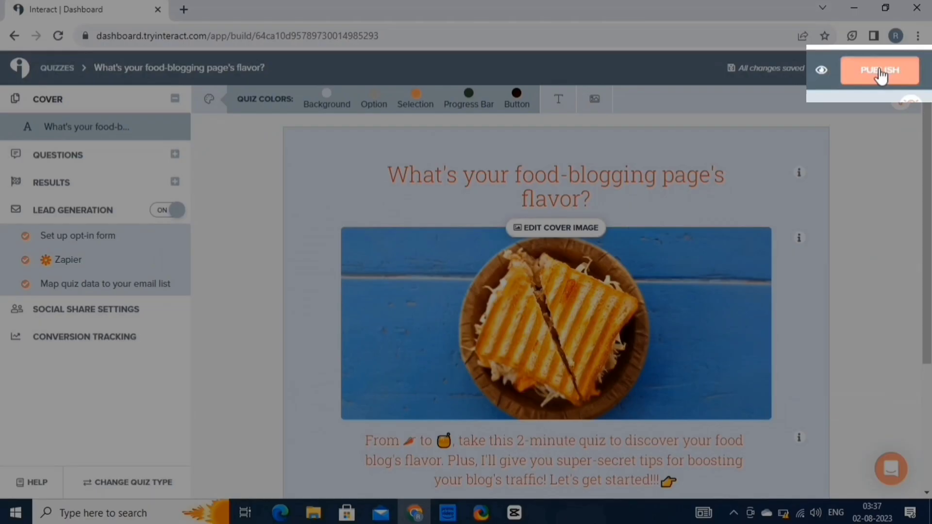
Publish the quiz and copy its live share link
{"action": "left_click", "coordinate": [876, 69]}
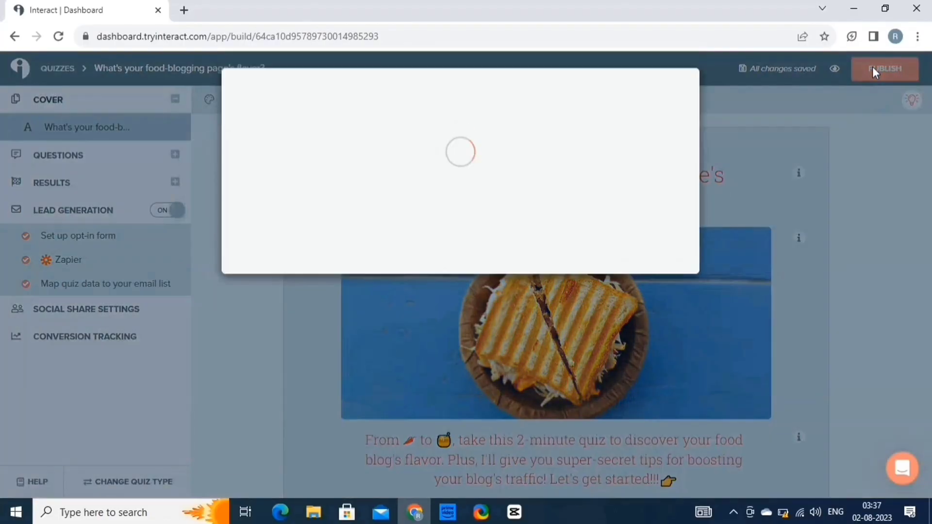
{"action": "left_click", "coordinate": [471, 213]}
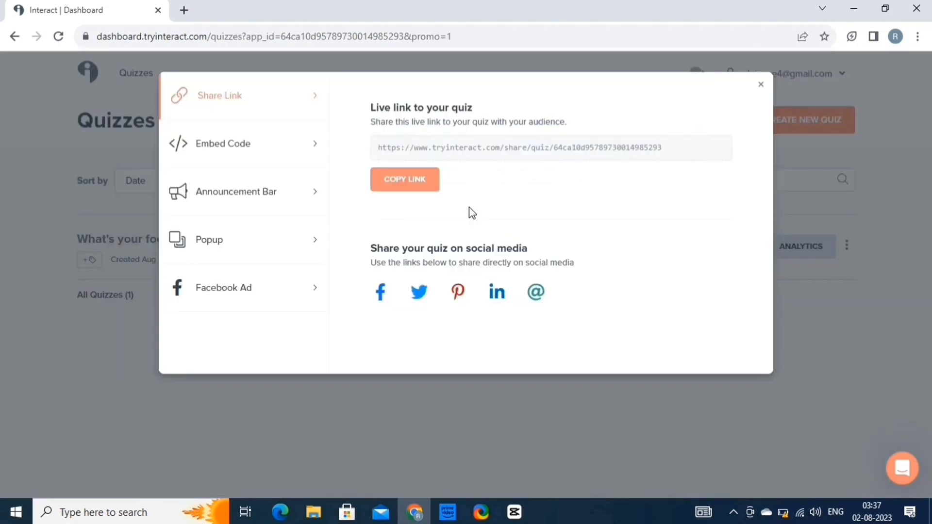
{"action": "left_click", "coordinate": [403, 183]}
{"action": "left_click", "coordinate": [761, 85]}
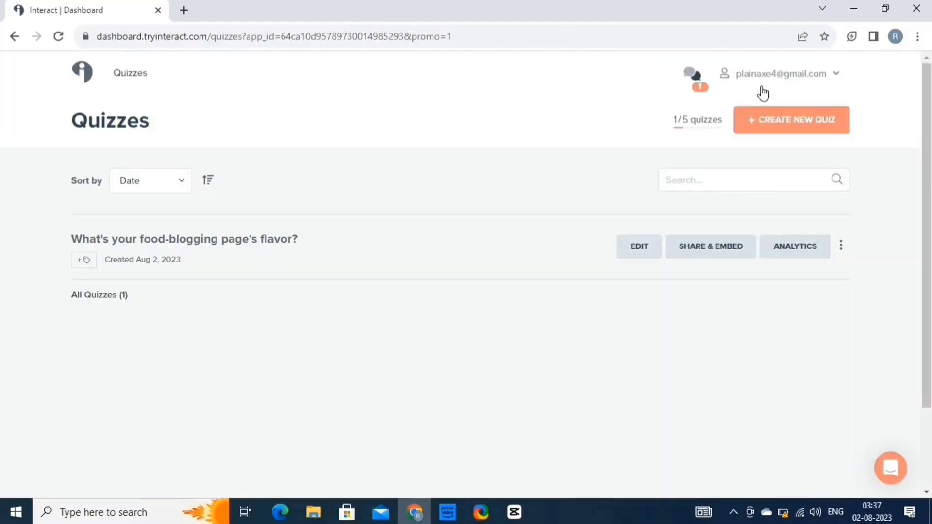
Open the live quiz link in a new browser tab and start taking the quiz
{"action": "left_click", "coordinate": [184, 10]}
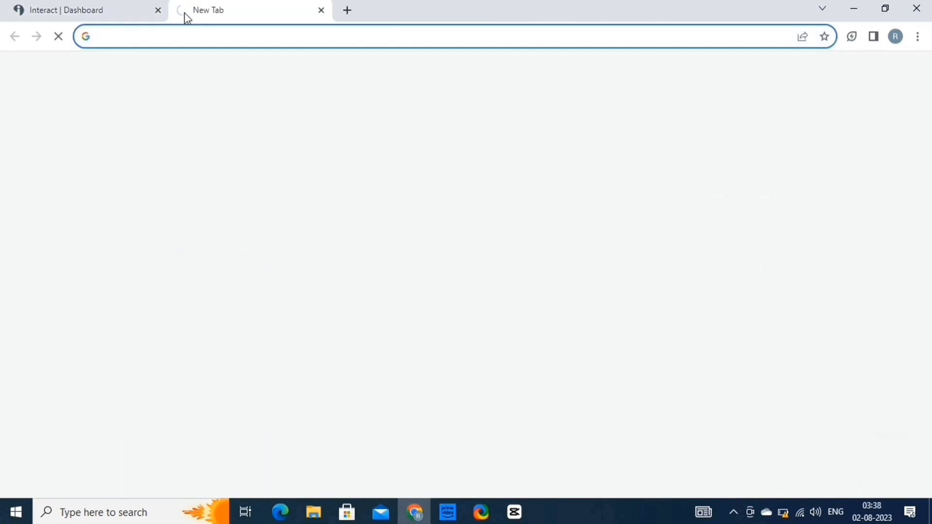
{"action": "key", "text": "ctrl+v"}
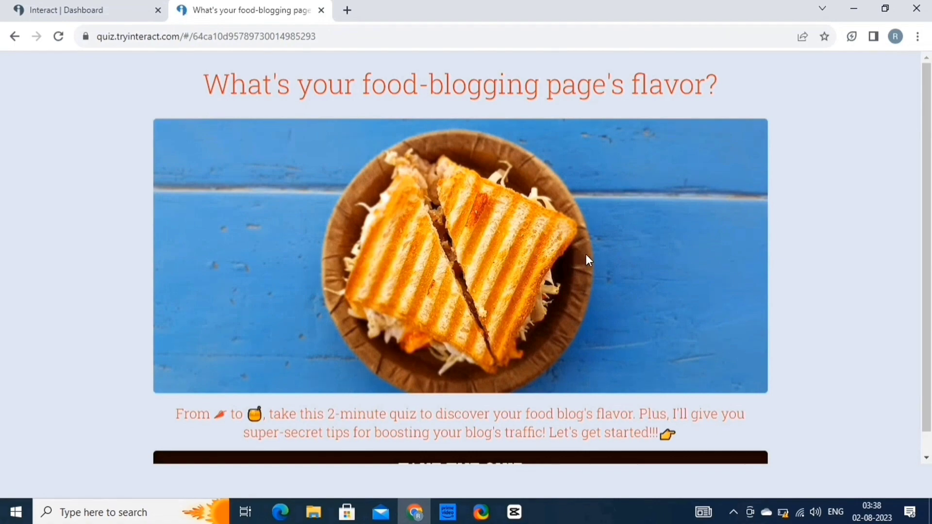
{"action": "scroll", "coordinate": [578, 264], "scroll_direction": "down", "scroll_amount": 1}
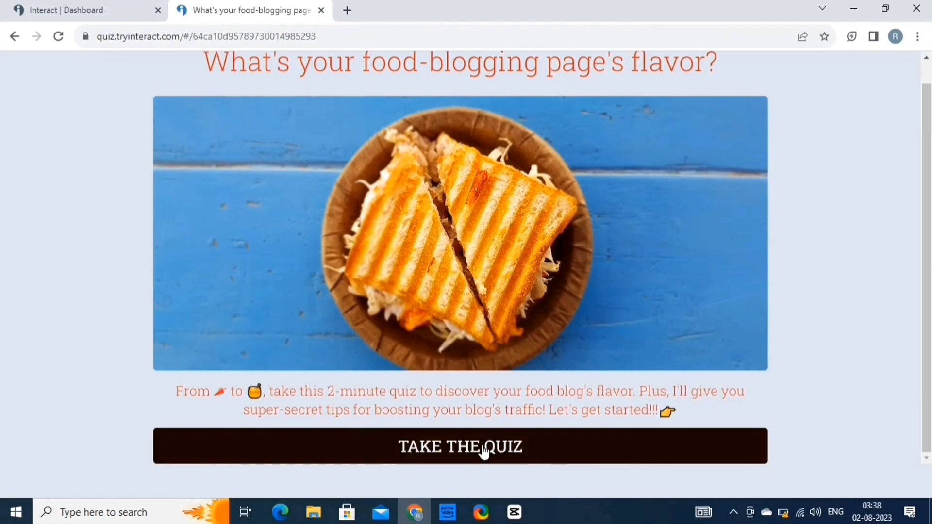
{"action": "left_click", "coordinate": [484, 451]}
Answer the quiz, choosing Honey Jalapeño Burger with Hand-Cut Fries as the recipe, and submit an email address to see the results
{"action": "left_click", "coordinate": [402, 405]}
{"action": "left_click", "coordinate": [253, 247]}
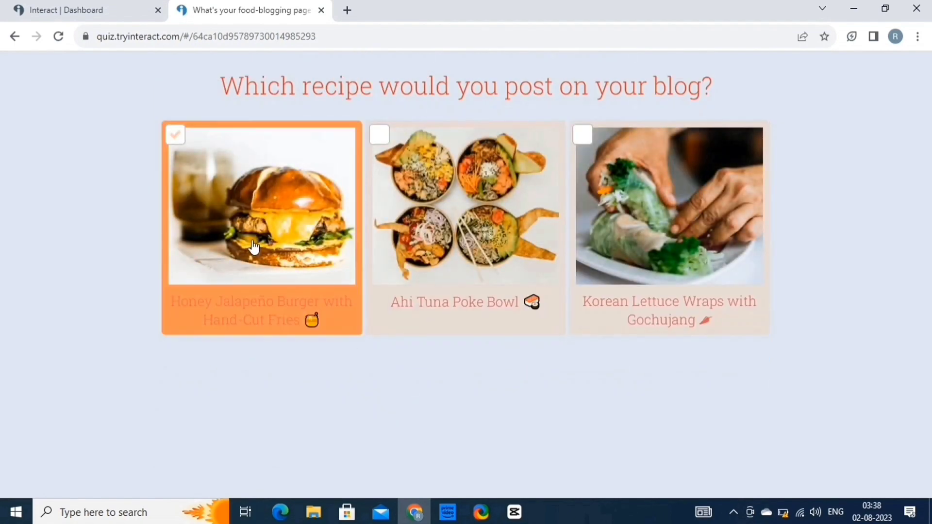
{"action": "scroll", "coordinate": [252, 243], "scroll_direction": "down", "scroll_amount": 1}
{"action": "left_click", "coordinate": [252, 380]}
{"action": "left_click", "coordinate": [378, 202]}
{"action": "left_click", "coordinate": [398, 253]}
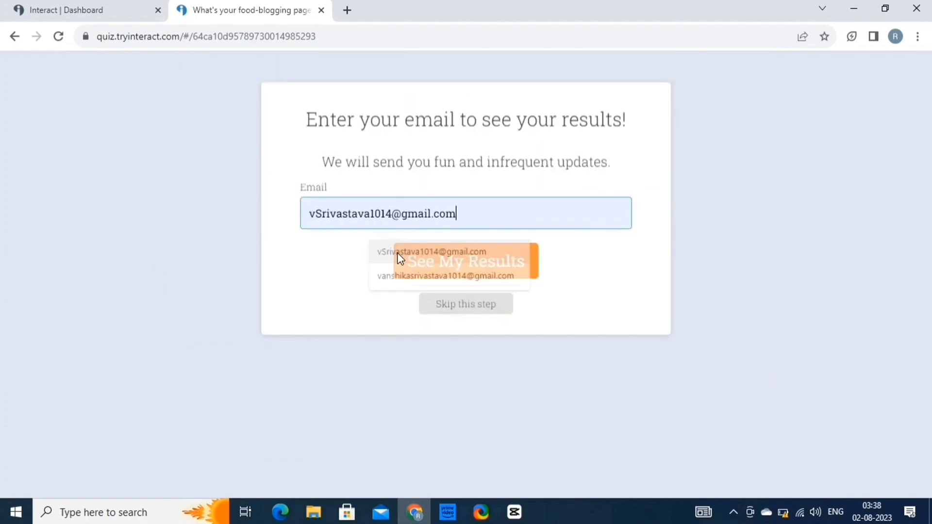
{"action": "left_click", "coordinate": [441, 258]}
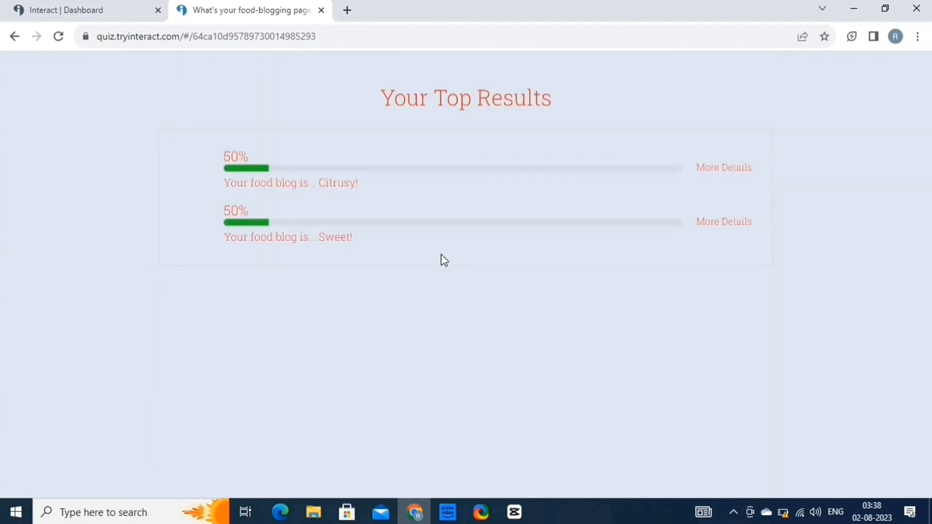
Open the food-blogging quiz's analytics and examine the total events, top results, conversion rate and recently collected leads
{"action": "left_click", "coordinate": [73, 10]}
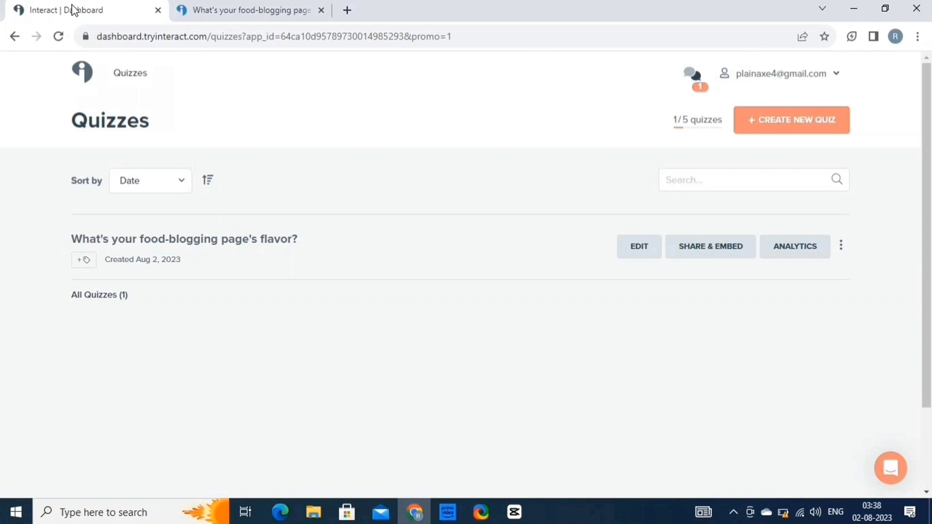
{"action": "left_click", "coordinate": [790, 248]}
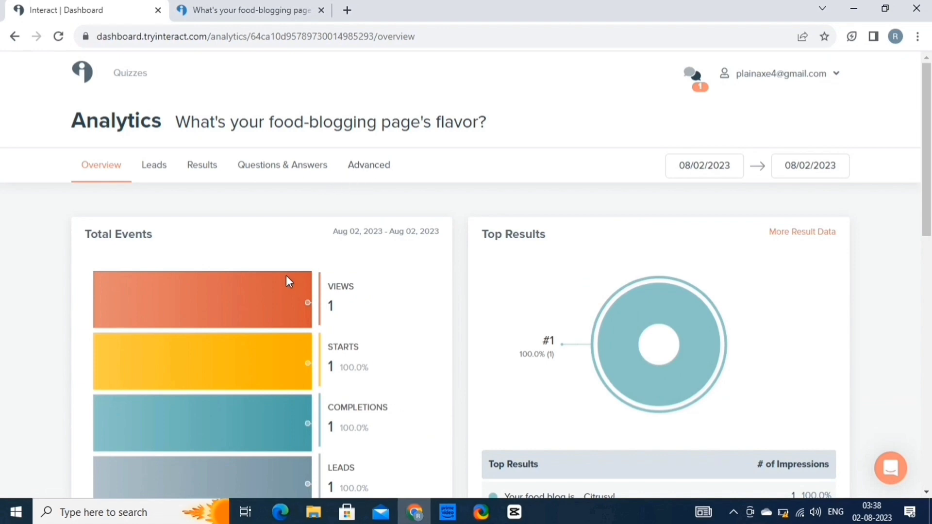
{"action": "scroll", "coordinate": [289, 282], "scroll_direction": "down", "scroll_amount": 2}
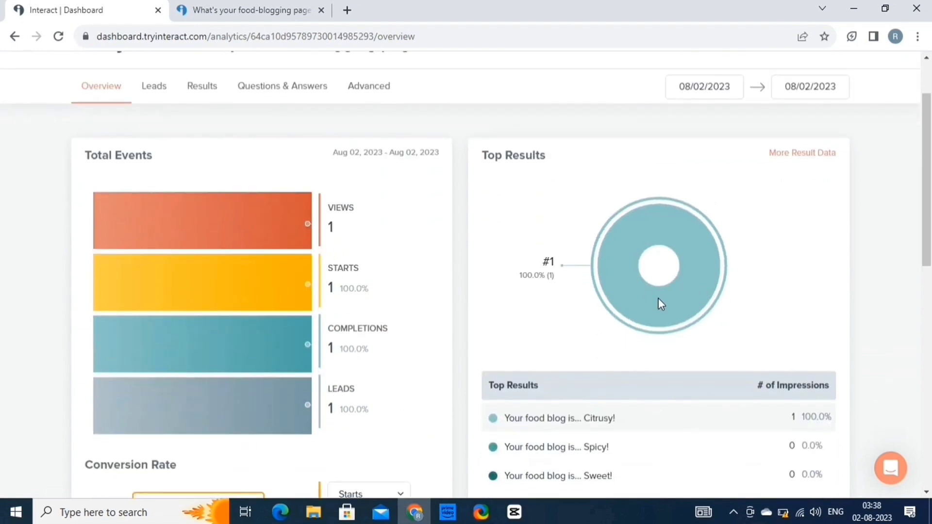
{"action": "scroll", "coordinate": [660, 301], "scroll_direction": "down", "scroll_amount": 8}
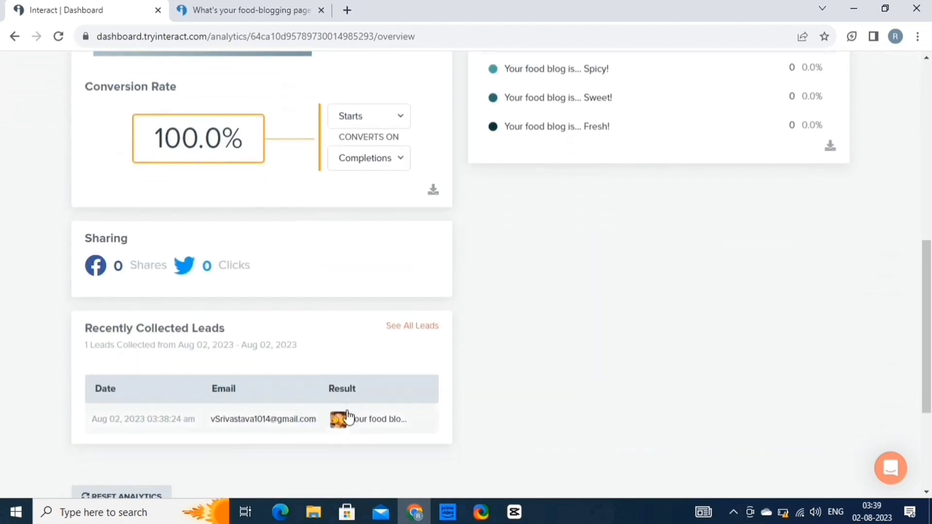
Open the food-blogging quiz's leads list and expand the collected lead to examine its lead data and quiz result
{"action": "left_click", "coordinate": [411, 326]}
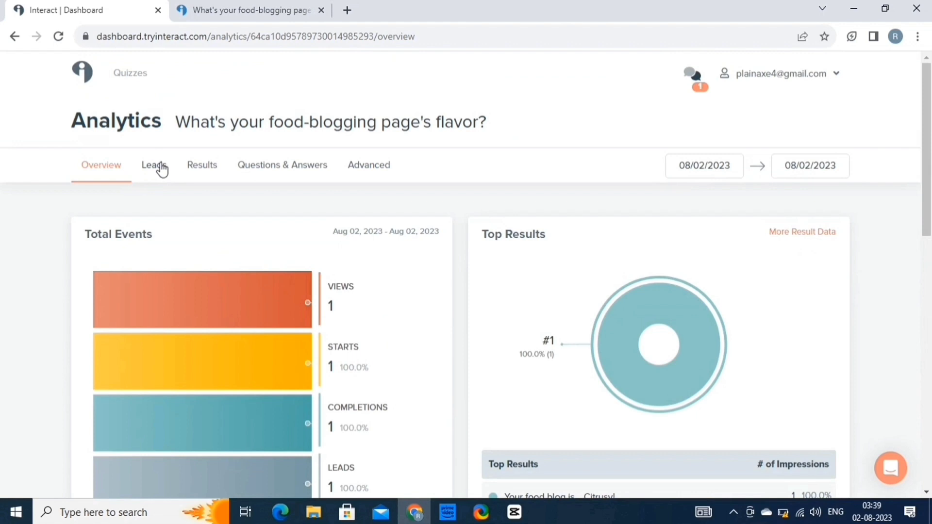
{"action": "left_click", "coordinate": [155, 169]}
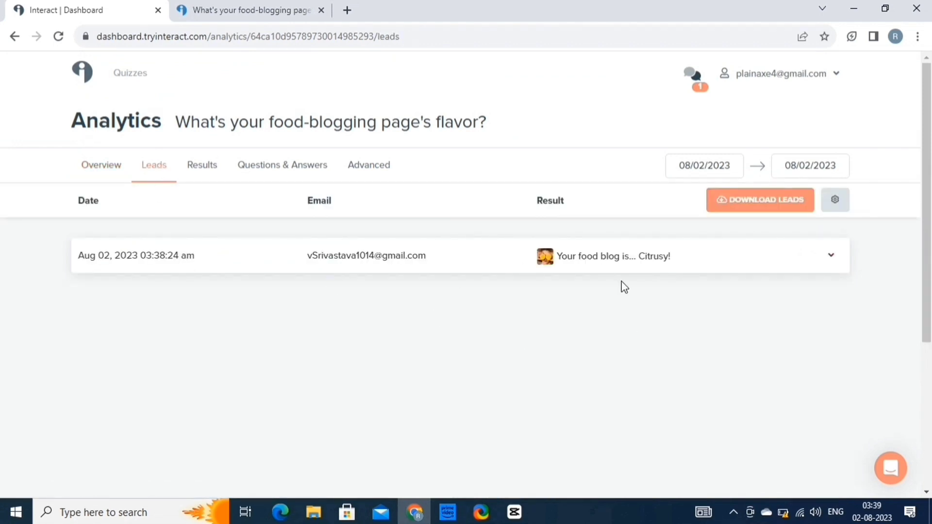
{"action": "left_click", "coordinate": [834, 267]}
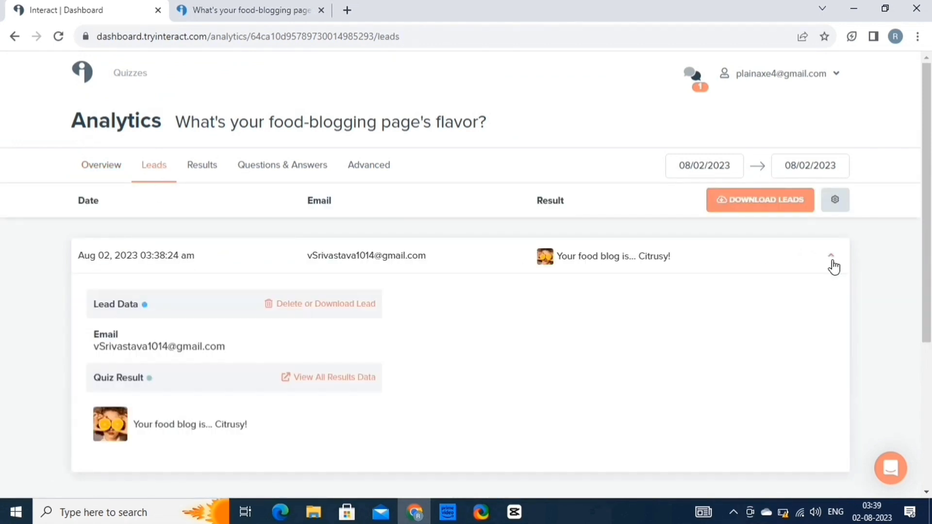
Look through the quiz's Results, Questions & Answers and Advanced analytics
{"action": "left_click", "coordinate": [208, 168]}
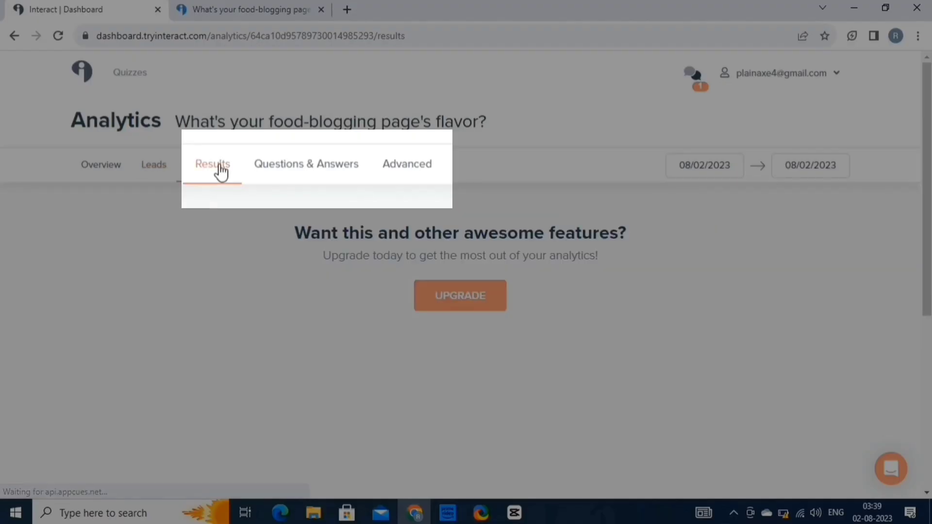
{"action": "left_click", "coordinate": [336, 177]}
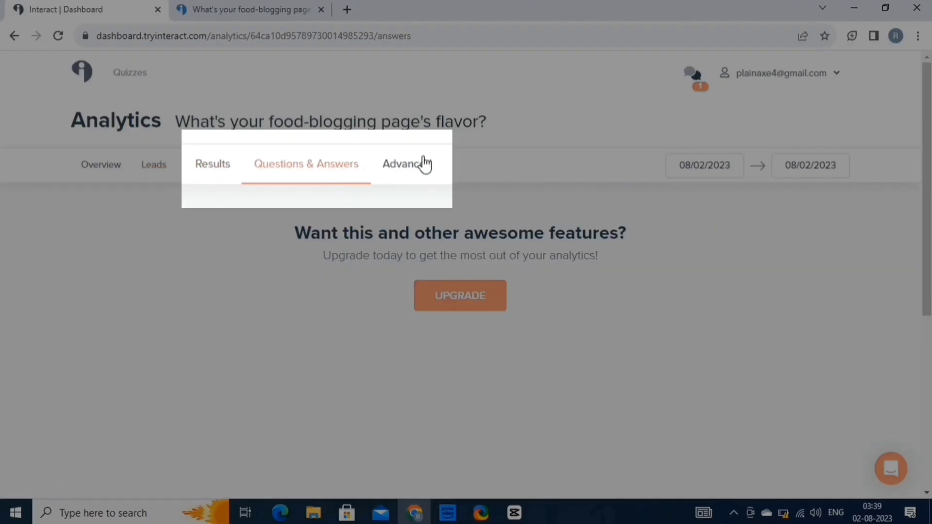
{"action": "left_click", "coordinate": [410, 175]}
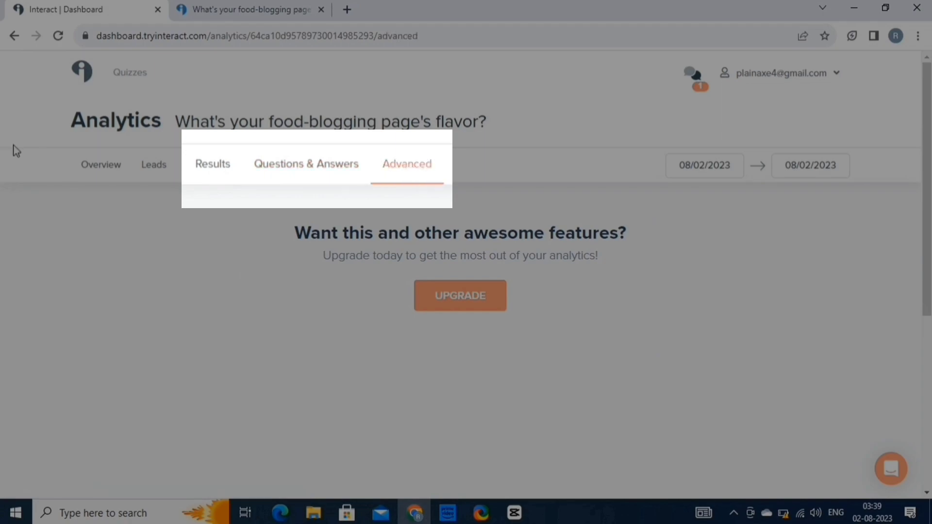
Return to the quizzes list and look at the additional options for the food-blogging quiz
{"action": "left_click", "coordinate": [15, 37]}
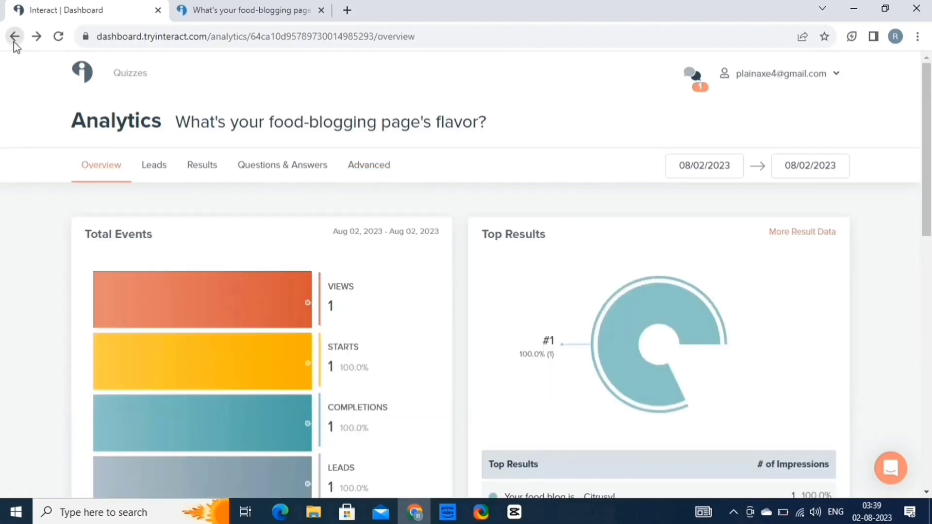
{"action": "left_click", "coordinate": [14, 42]}
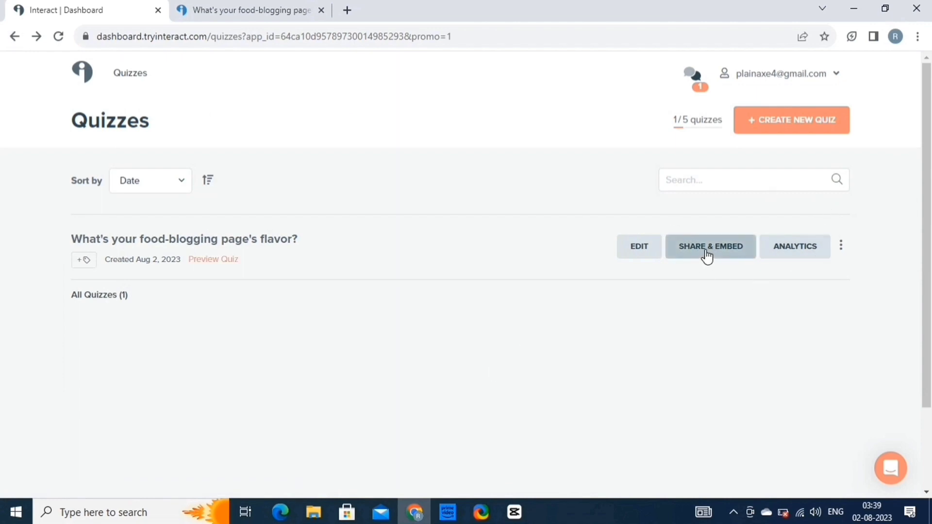
{"action": "left_click", "coordinate": [842, 253]}
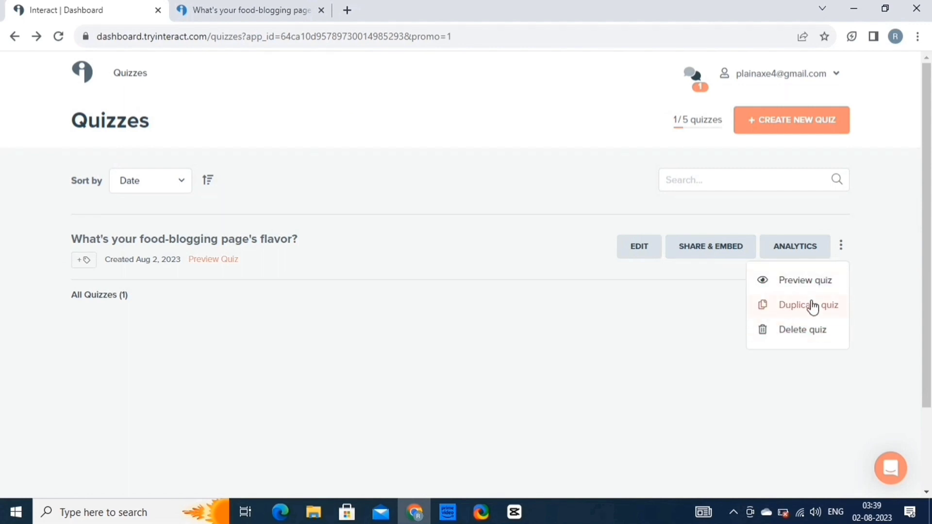
{"action": "left_click", "coordinate": [425, 423]}
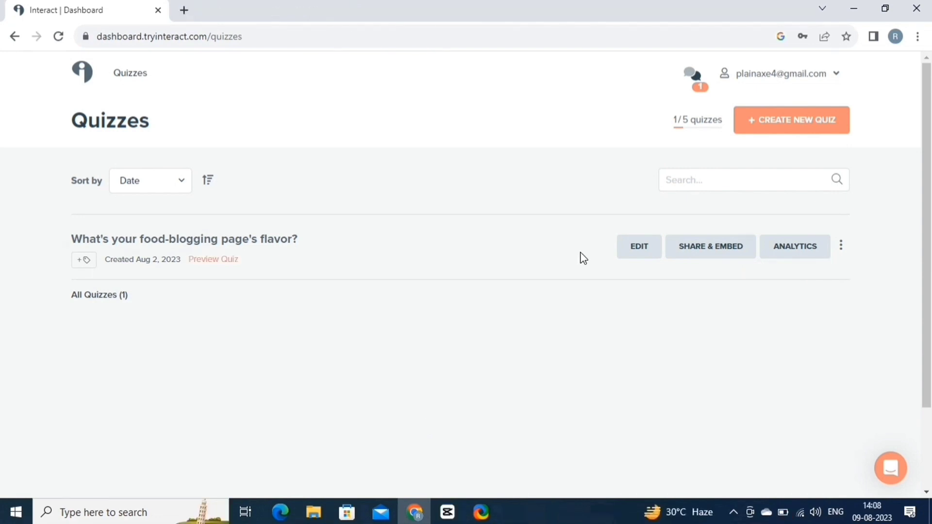
Create a new quiz from scratch and choose the Assessment quiz type
{"action": "left_click", "coordinate": [768, 131]}
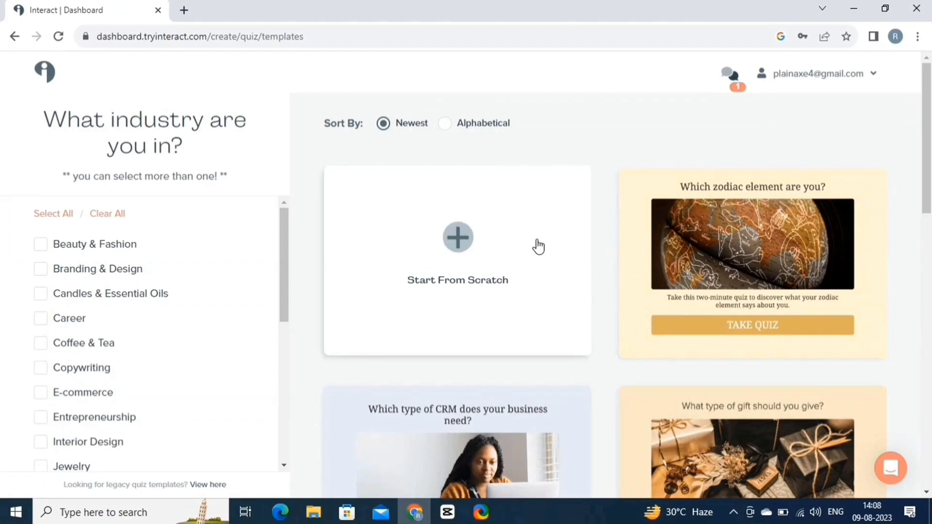
{"action": "left_click", "coordinate": [475, 235]}
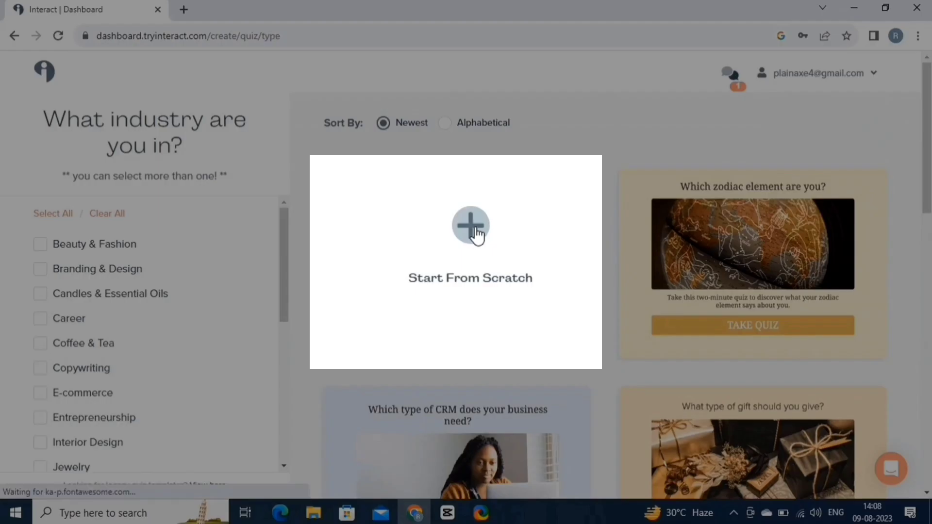
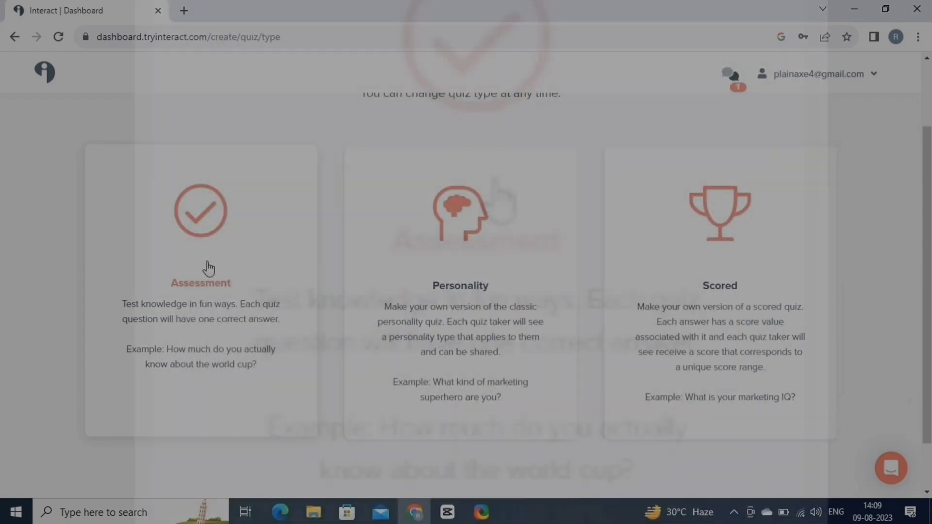
{"action": "left_click", "coordinate": [208, 268]}
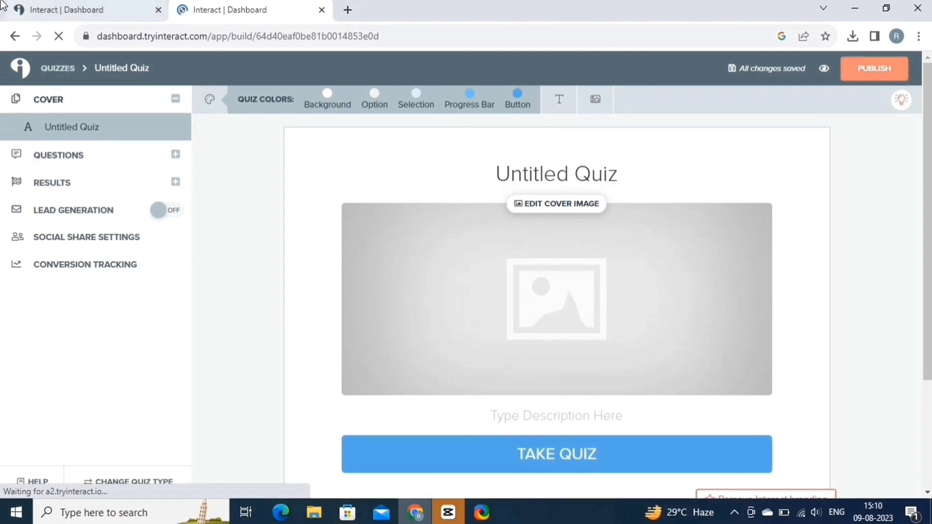
Replace the untitled quiz's cover title with "Which college major is right for you?"
{"action": "left_click", "coordinate": [475, 185]}
{"action": "key", "text": "BackSpace"}
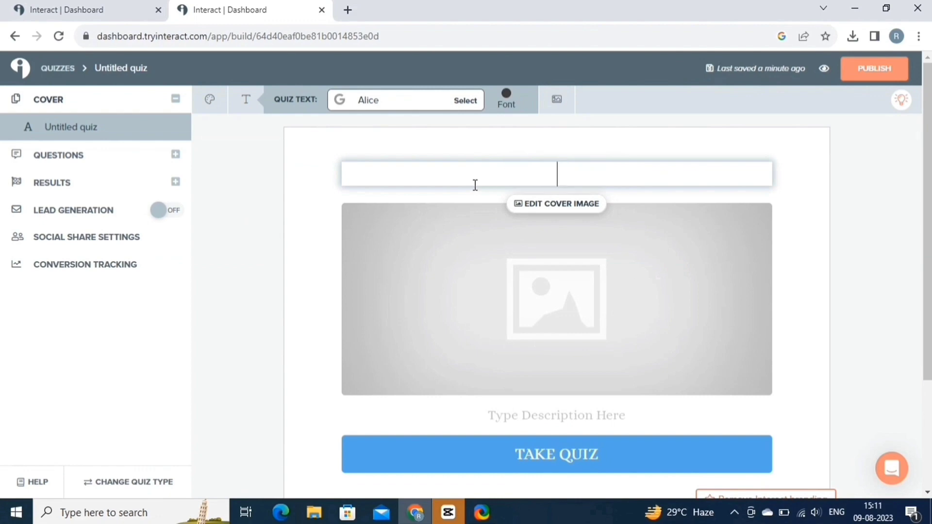
{"action": "type", "text": "Which college major is right for you?"}
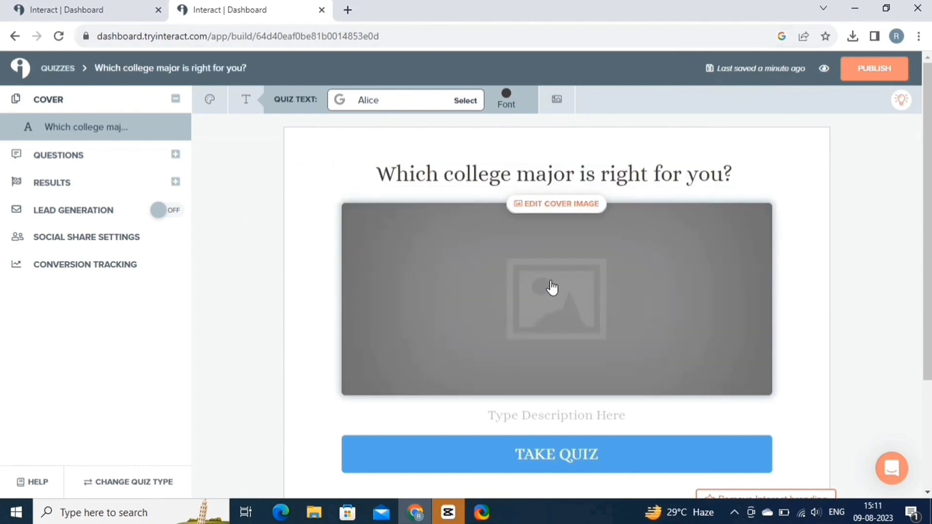
Search the image library for COLLEGES and set the graduation cap-throwing photo as the cropped cover image
{"action": "left_click", "coordinate": [552, 287]}
{"action": "left_click", "coordinate": [484, 211]}
{"action": "type", "text": "COLLEGES"}
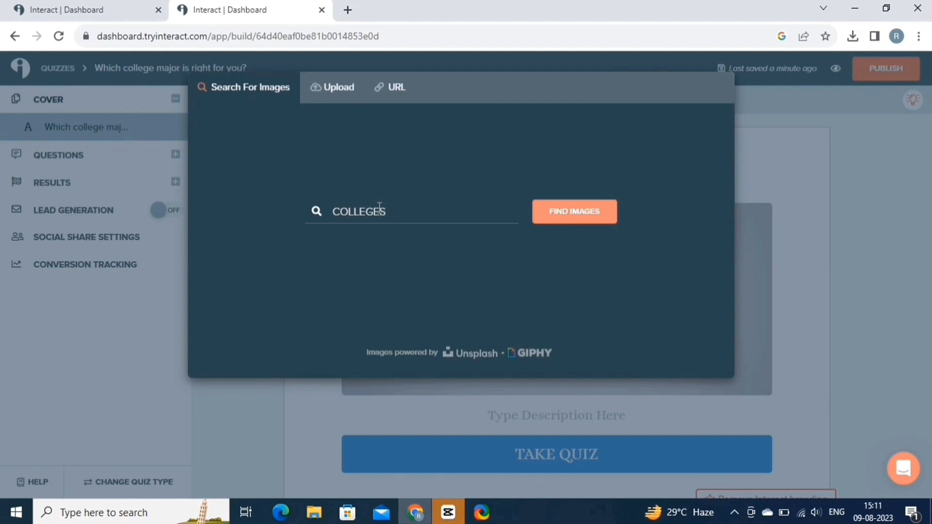
{"action": "key", "text": "Return"}
{"action": "left_click", "coordinate": [260, 245]}
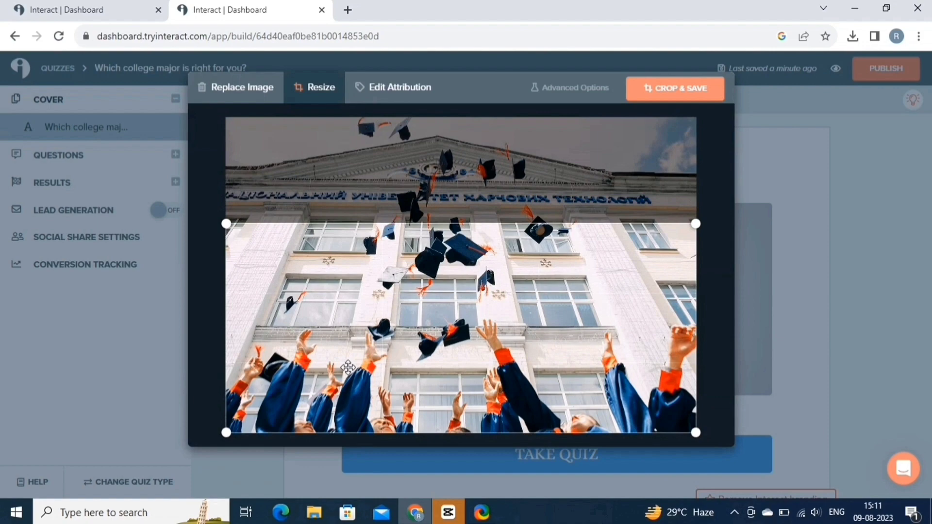
{"action": "left_click", "coordinate": [667, 98]}
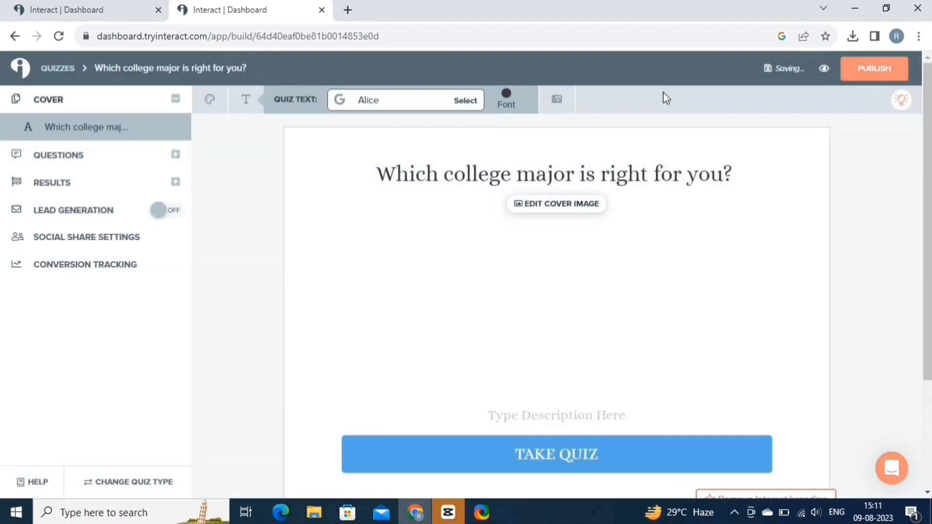
Add a cover description starting "Answer a few questions about your preferences, learning style, and goals" that promises to match takers with a fulfilling college major
{"action": "scroll", "coordinate": [523, 288], "scroll_direction": "down", "scroll_amount": 2}
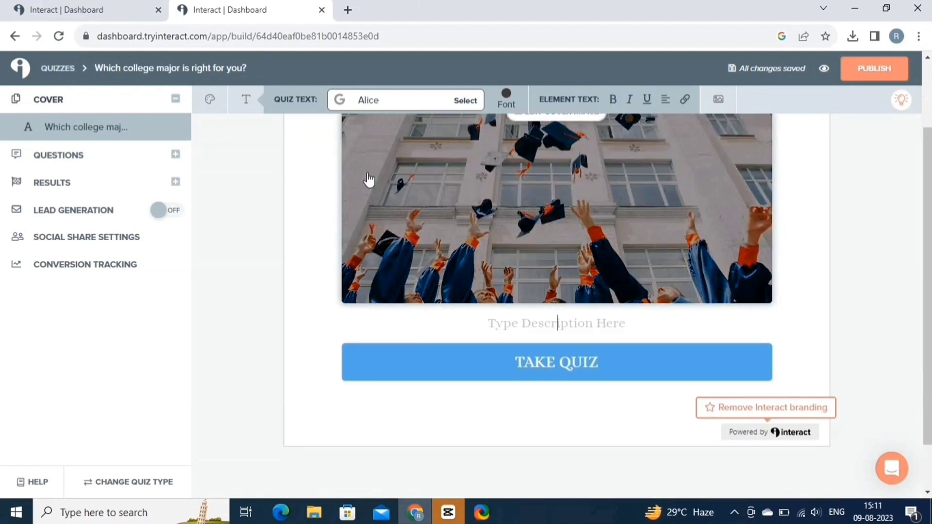
{"action": "type", "text": "Answer a few questions about your preferences, learning style, and goals. Then we’ll match you with the best possible college major that you’ll enjoy and will lead to a career that brings fulfillment."}
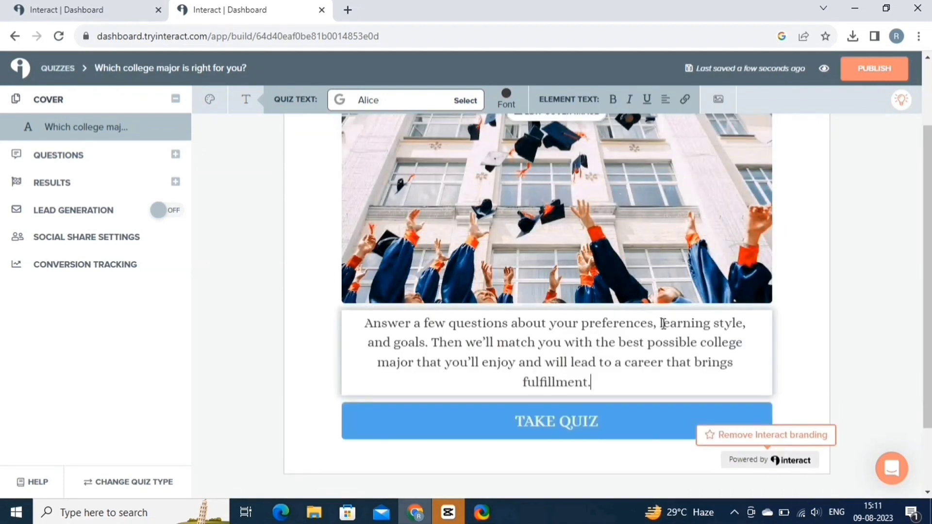
{"action": "scroll", "coordinate": [558, 272], "scroll_direction": "up", "scroll_amount": 2}
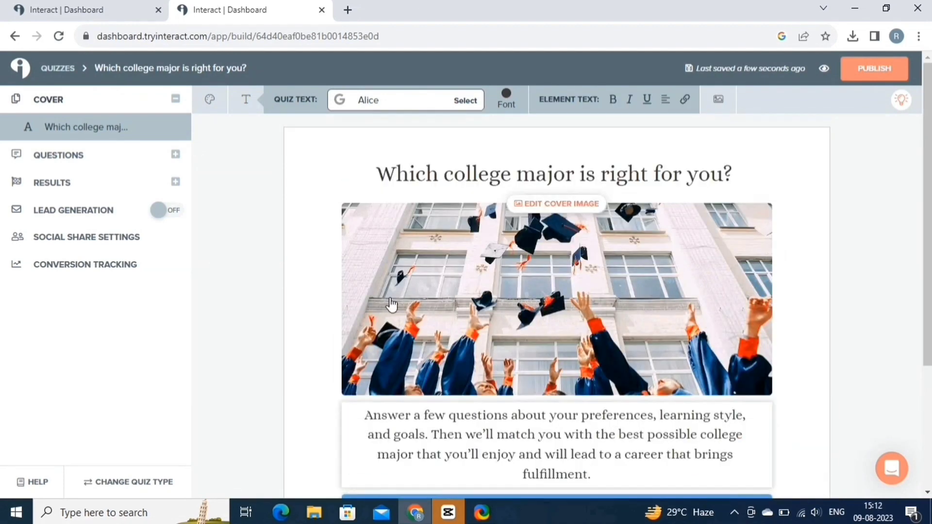
{"action": "left_click", "coordinate": [542, 194]}
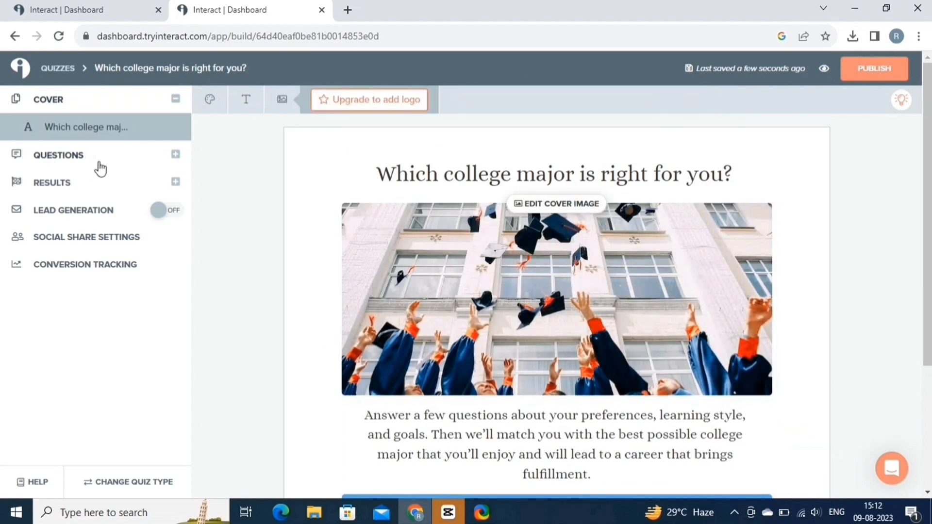
Open the quiz's questions and enable selecting multiple answers for "Which of these energizes you most?"
{"action": "left_click", "coordinate": [176, 155]}
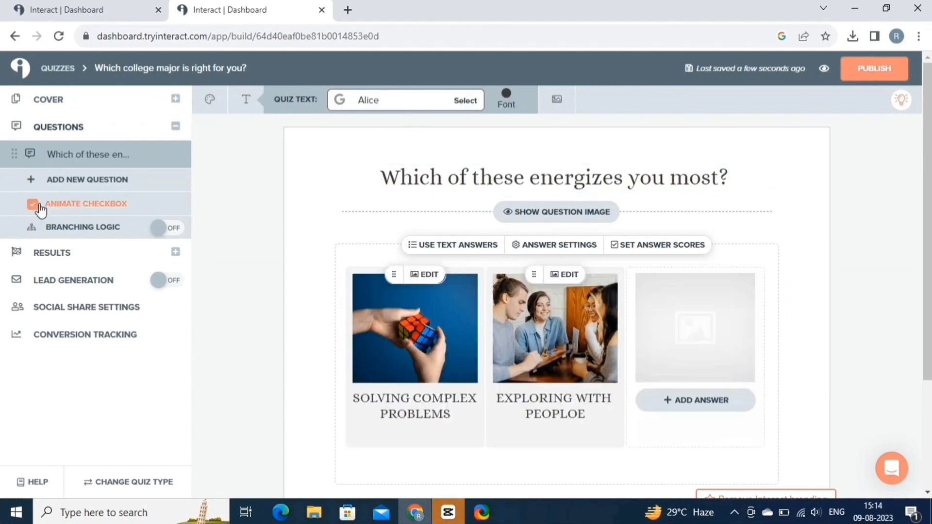
{"action": "left_click", "coordinate": [34, 204]}
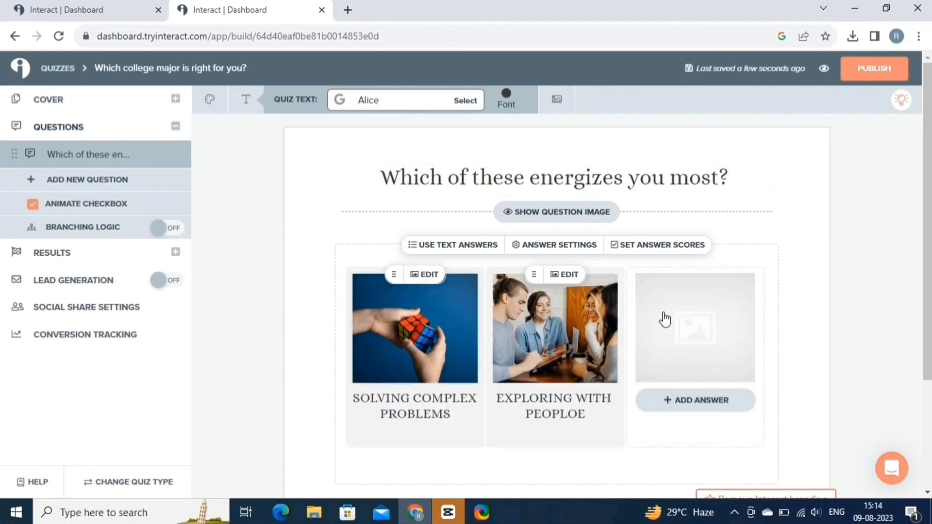
{"action": "left_click", "coordinate": [539, 246]}
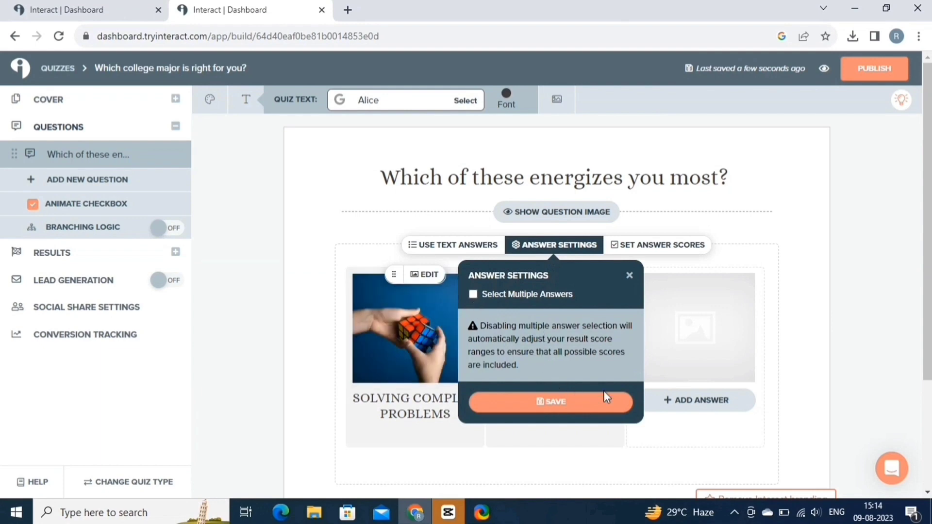
{"action": "left_click", "coordinate": [473, 294]}
{"action": "left_click", "coordinate": [567, 405]}
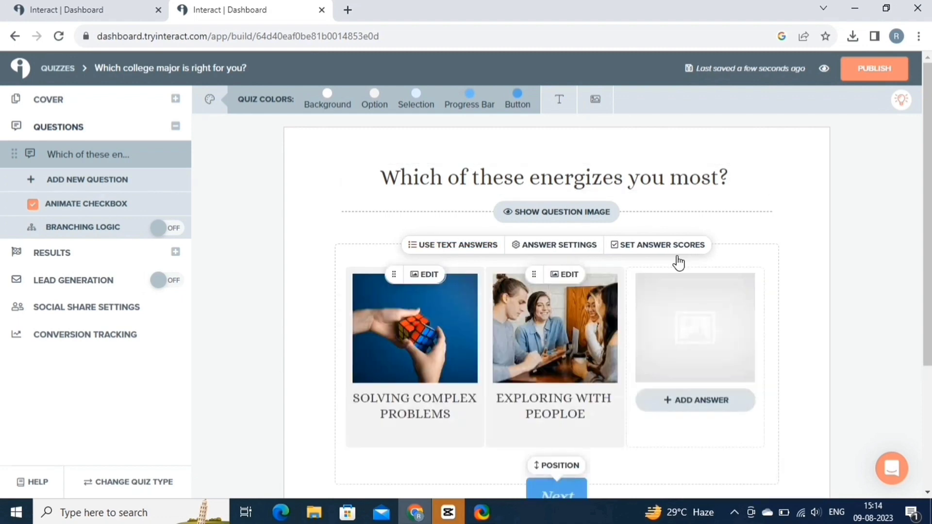
Set the scores of both answers, SOLVING COMPLEX PROBLEMS and EXPLORING WITH PEOPLOE, to 1 and save them
{"action": "left_click", "coordinate": [649, 252]}
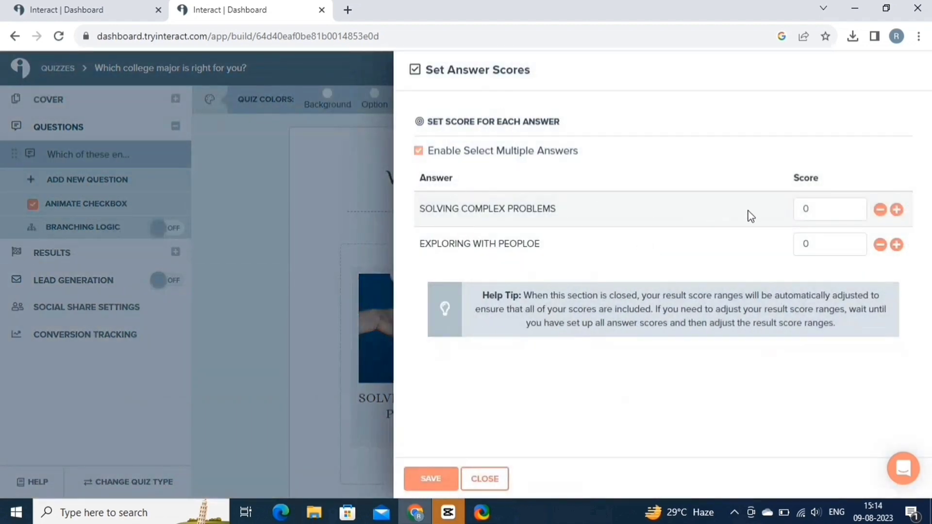
{"action": "left_click", "coordinate": [896, 210]}
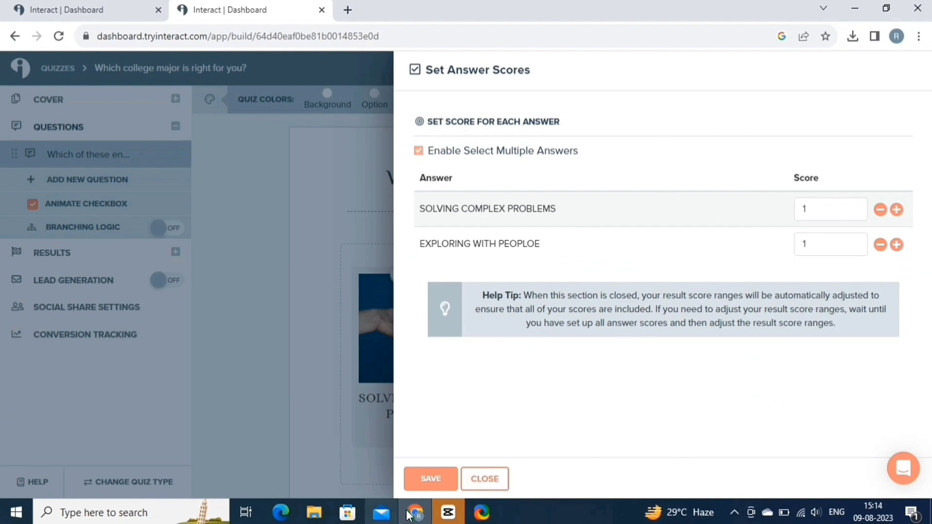
{"action": "left_click", "coordinate": [421, 480]}
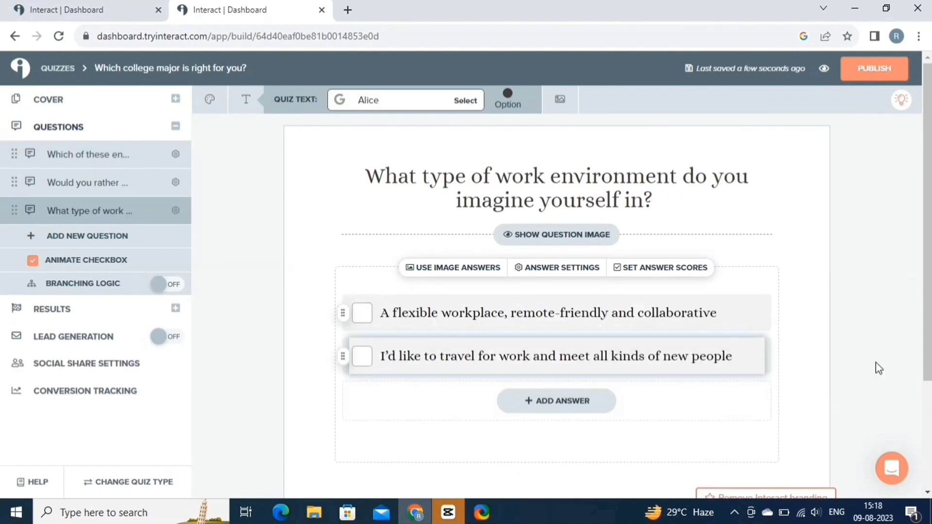
Turn on branching logic and link the SOLVING COMPLEX PROBLEMS answer to the question "Would you rather be famous or wealthy?"
{"action": "scroll", "coordinate": [876, 369], "scroll_direction": "down", "scroll_amount": 3}
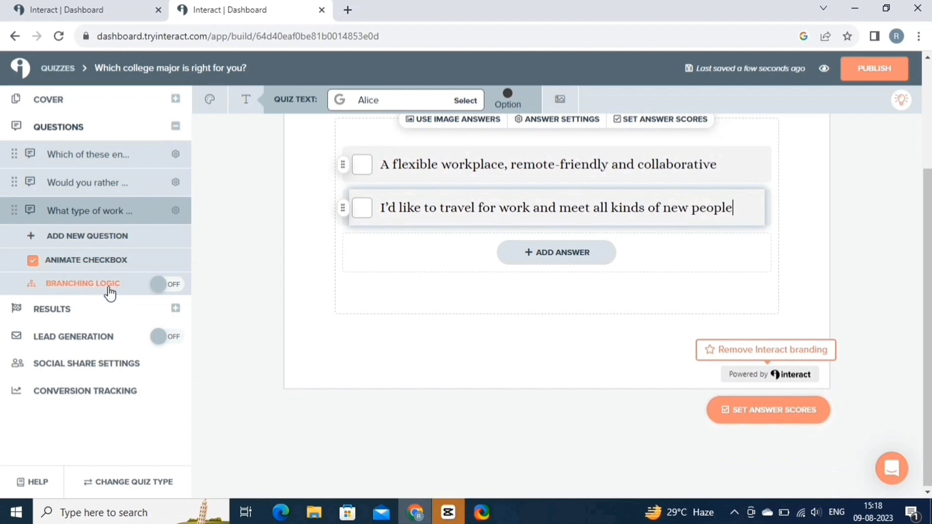
{"action": "left_click", "coordinate": [166, 285]}
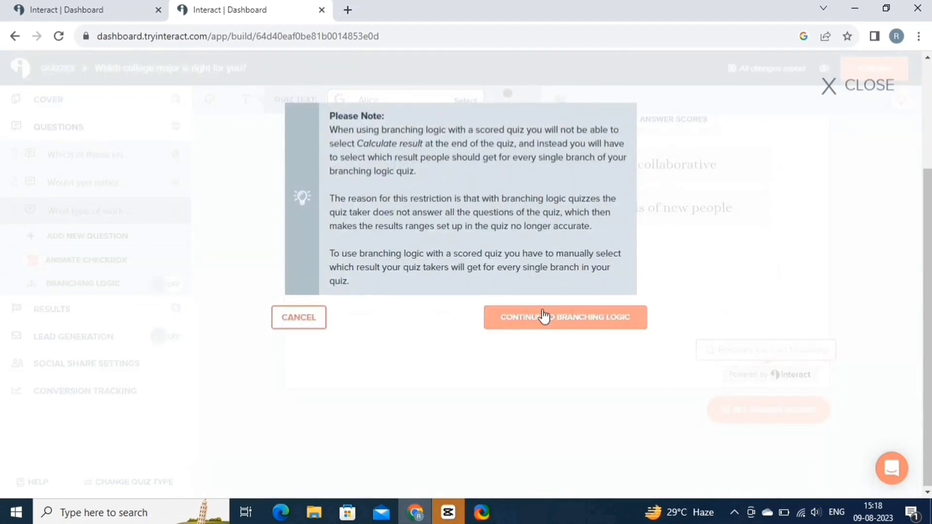
{"action": "left_click", "coordinate": [544, 317]}
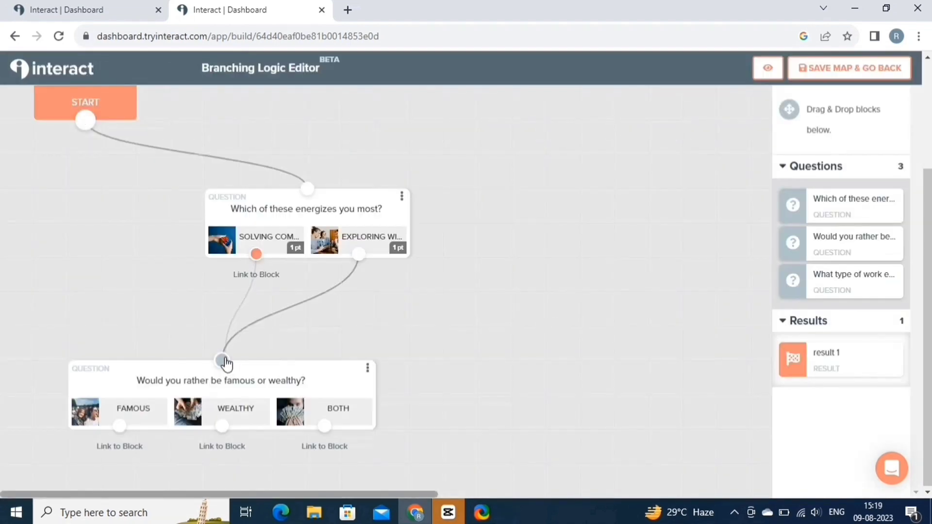
{"action": "left_click_drag", "start_coordinate": [226, 364], "coordinate": [223, 360]}
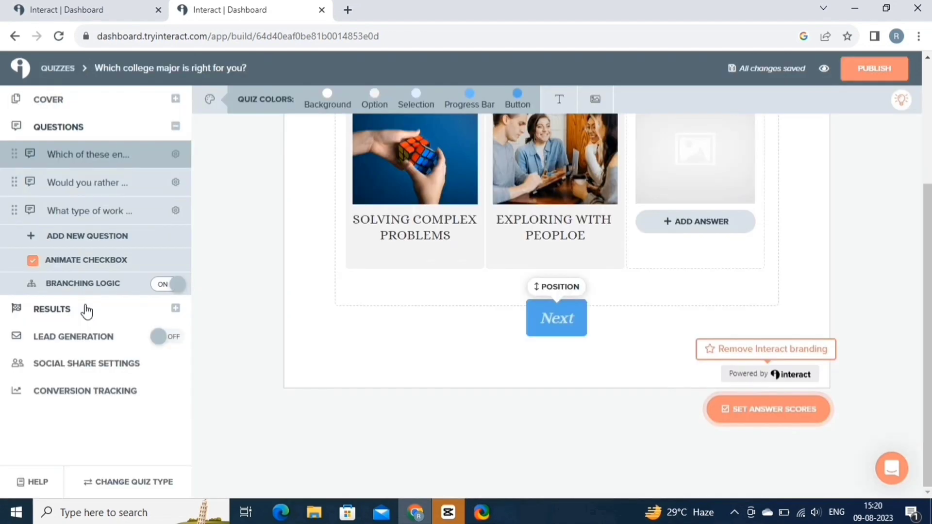
Title the quiz's first result "Your Recommended Major: Computer Science"
{"action": "left_click", "coordinate": [87, 312]}
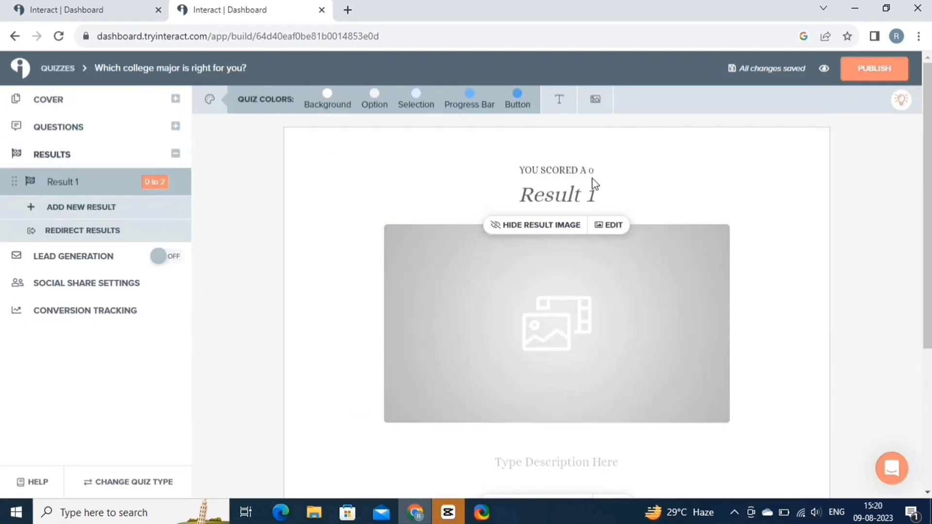
{"action": "left_click", "coordinate": [593, 185]}
{"action": "key", "text": "ctrl+a"}
{"action": "type", "text": "Your Recommended Major: Computer Science"}
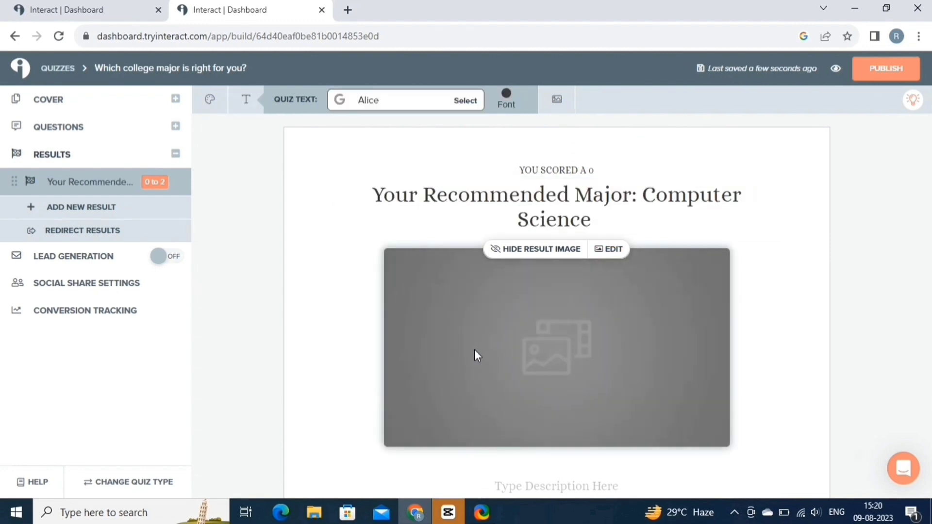
Search the image library for COMPUTER SCIENCE and use the photo of laptops on a shared desk as the result image
{"action": "left_click", "coordinate": [474, 352]}
{"action": "type", "text": "COMPUTER SCIENCE"}
{"action": "key", "text": "Return"}
{"action": "left_click", "coordinate": [476, 236]}
{"action": "left_click", "coordinate": [693, 92]}
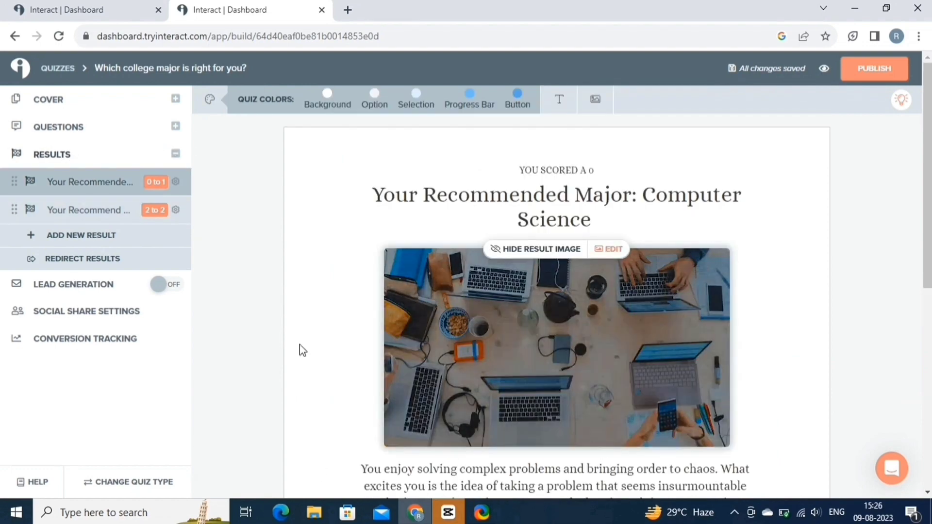
Check the Computer Science result page's image and description, and publish the college-major quiz
{"action": "scroll", "coordinate": [508, 453], "scroll_direction": "down", "scroll_amount": 4}
{"action": "scroll", "coordinate": [505, 450], "scroll_direction": "up", "scroll_amount": 4}
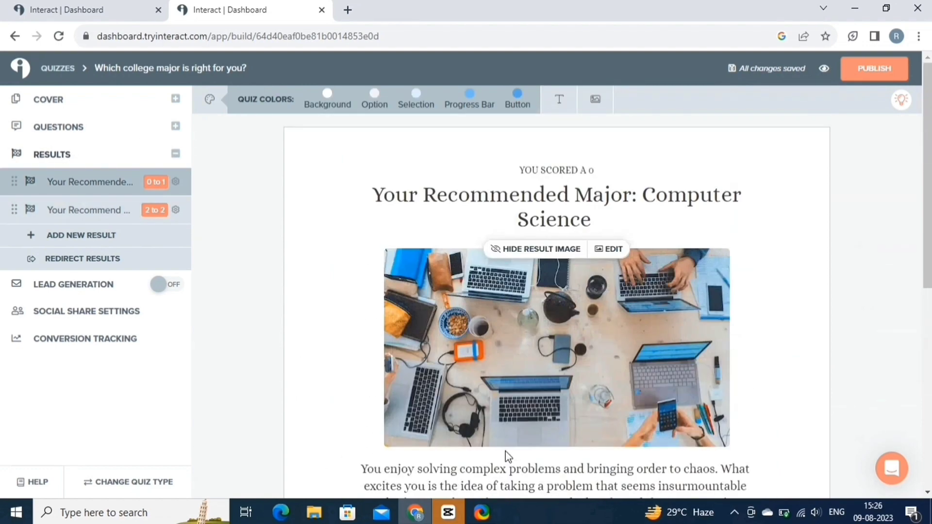
{"action": "left_click", "coordinate": [873, 77]}
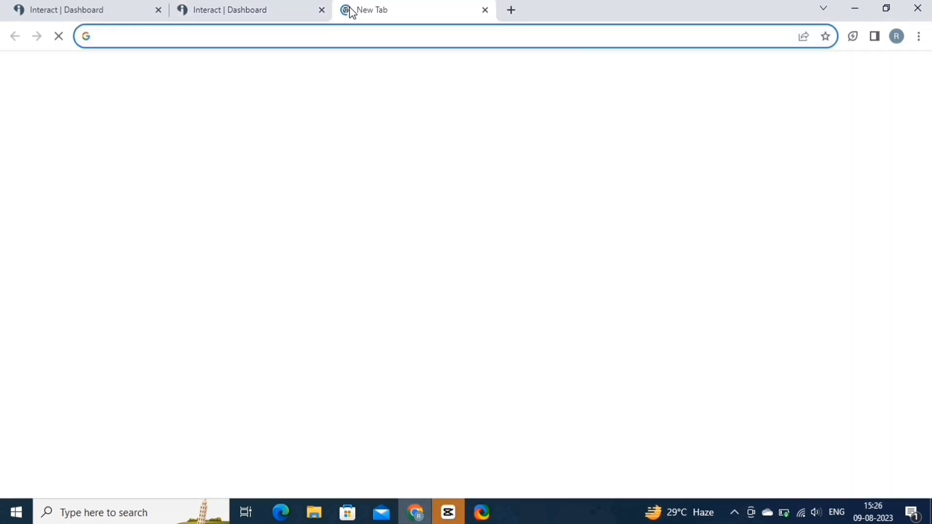
Open the college-major quiz's preview URL in a separate browser tab, review its cover and start the quiz
{"action": "type", "text": "https://quiz.tryinteract.com/#/preview/64d40eaf0be81b0014853e0d"}
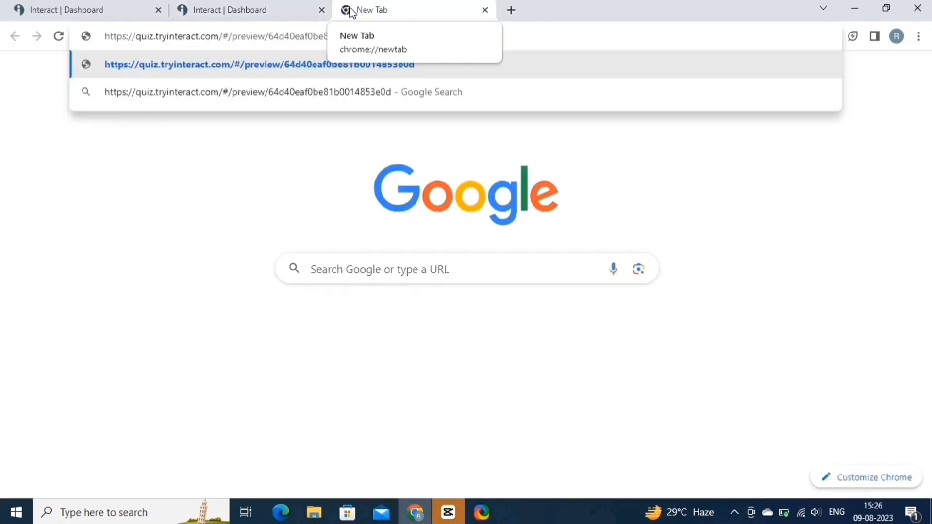
{"action": "key", "text": "Return"}
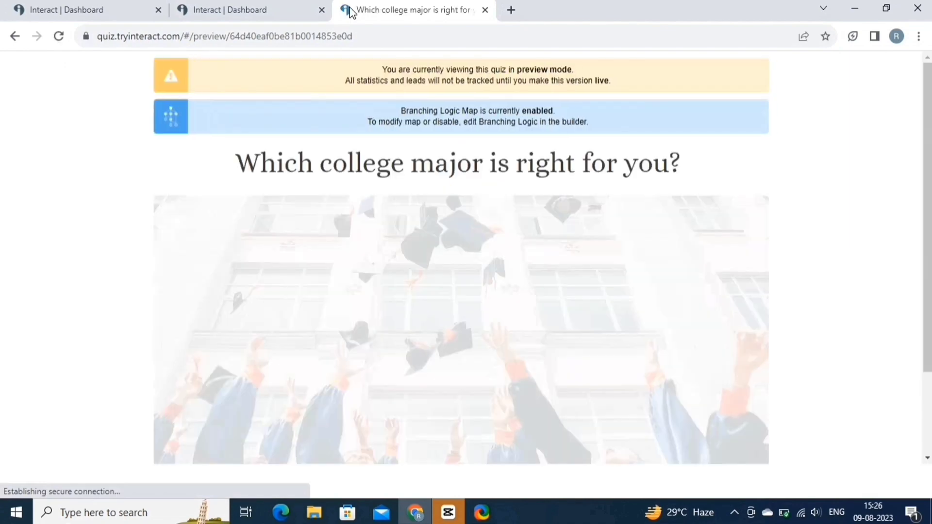
{"action": "scroll", "coordinate": [501, 253], "scroll_direction": "down", "scroll_amount": 2}
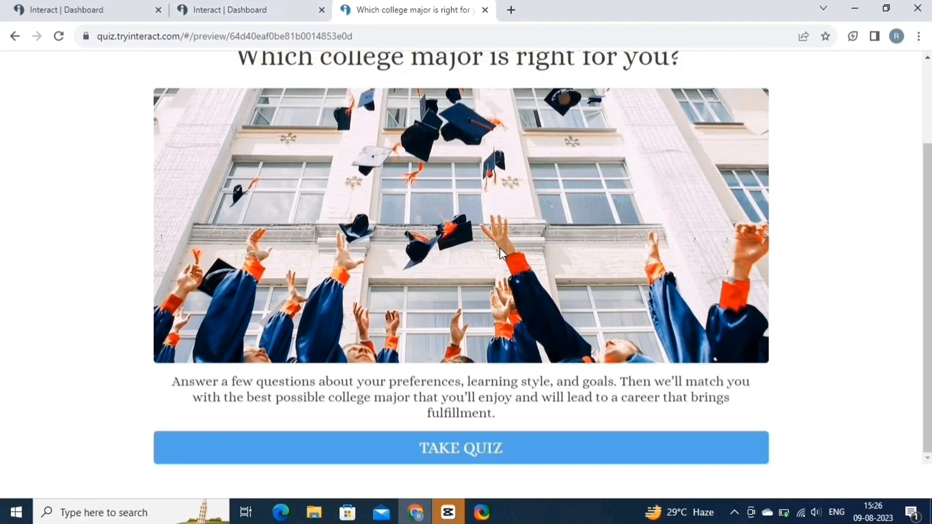
{"action": "left_click", "coordinate": [503, 449]}
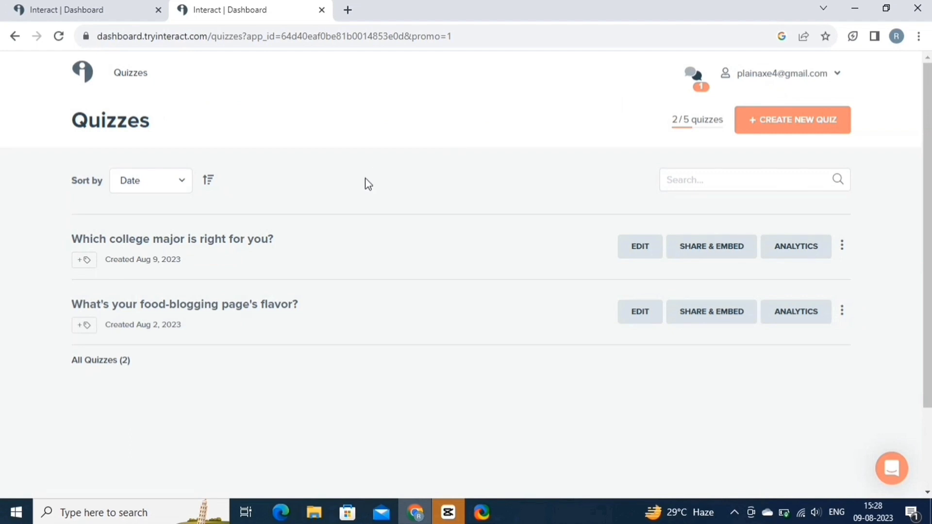
Create a new quiz from the Career template "What type of coaching course is ideal for you?" and review its cover
{"action": "left_click", "coordinate": [771, 127]}
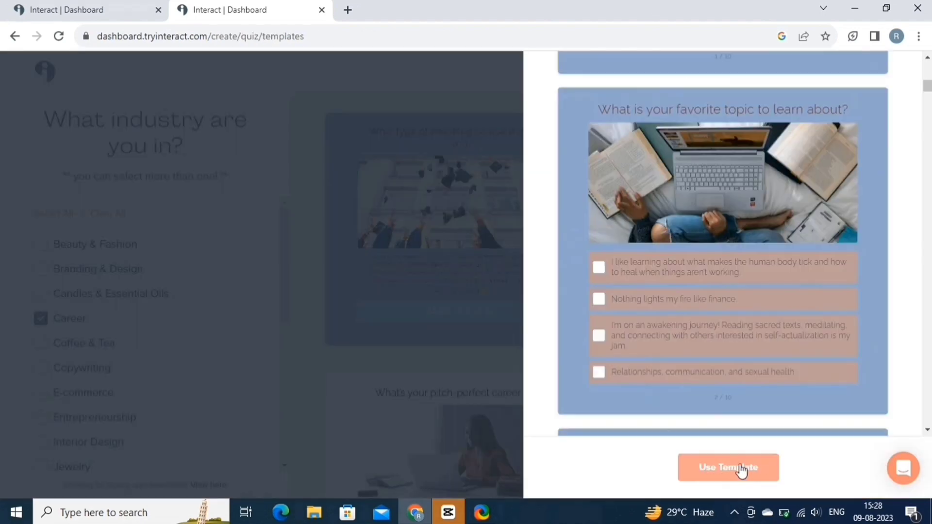
{"action": "left_click", "coordinate": [746, 470]}
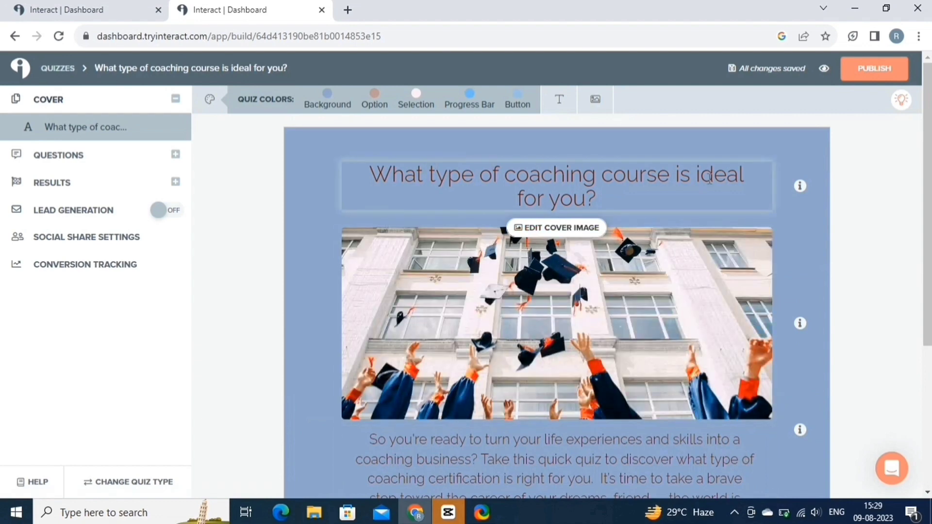
{"action": "scroll", "coordinate": [298, 326], "scroll_direction": "down", "scroll_amount": 2}
{"action": "scroll", "coordinate": [298, 327], "scroll_direction": "down", "scroll_amount": 2}
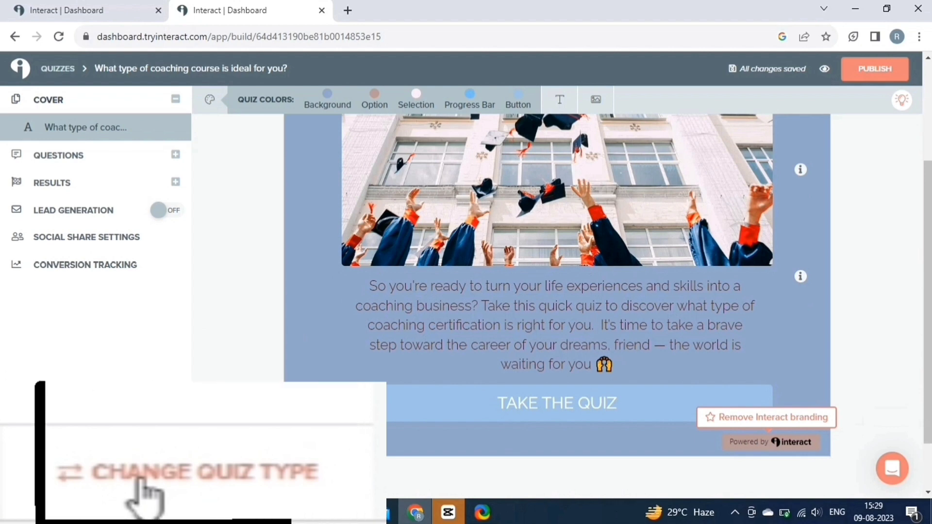
Change the coaching quiz's type to Assessment, confirming the change with the word SWITCH
{"action": "left_click", "coordinate": [114, 485]}
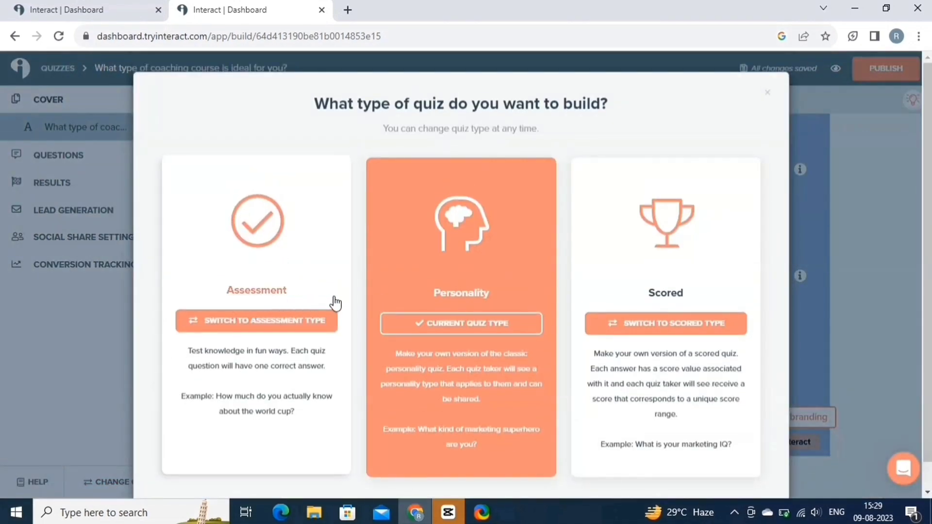
{"action": "left_click", "coordinate": [242, 275]}
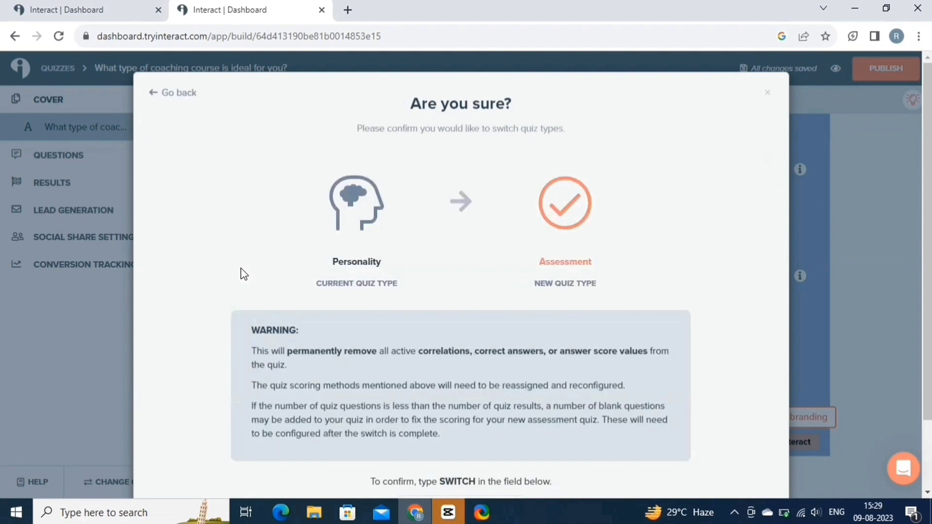
{"action": "scroll", "coordinate": [529, 300], "scroll_direction": "down", "scroll_amount": 2}
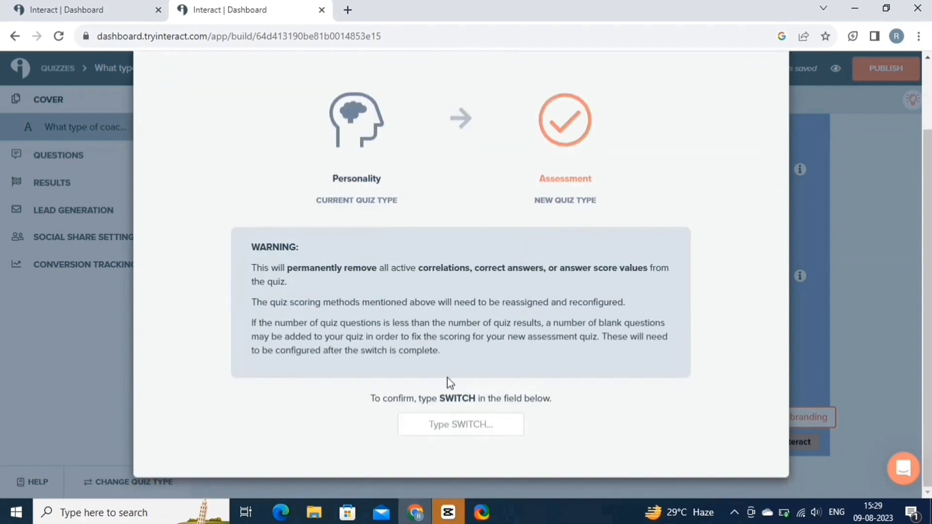
{"action": "left_click", "coordinate": [467, 429]}
{"action": "type", "text": "SWITCH"}
{"action": "left_click", "coordinate": [466, 455]}
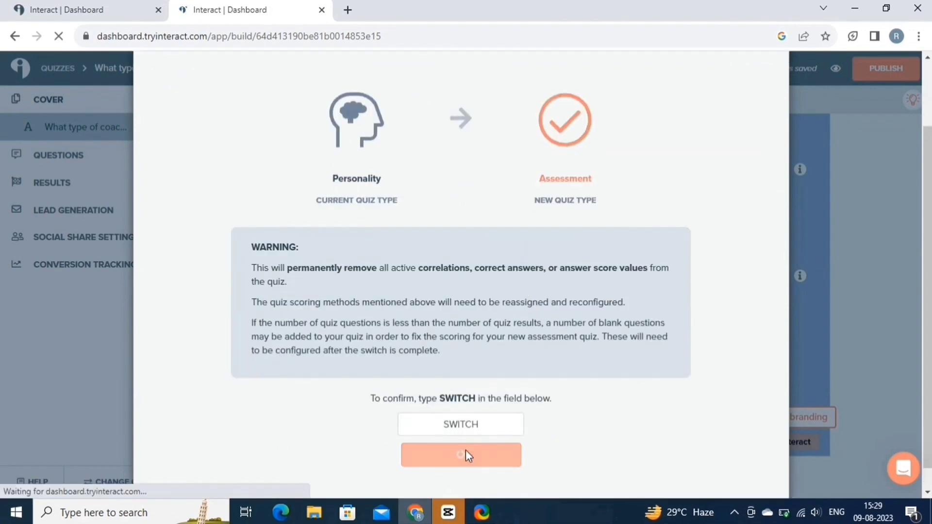
{"action": "scroll", "coordinate": [224, 377], "scroll_direction": "down", "scroll_amount": 3}
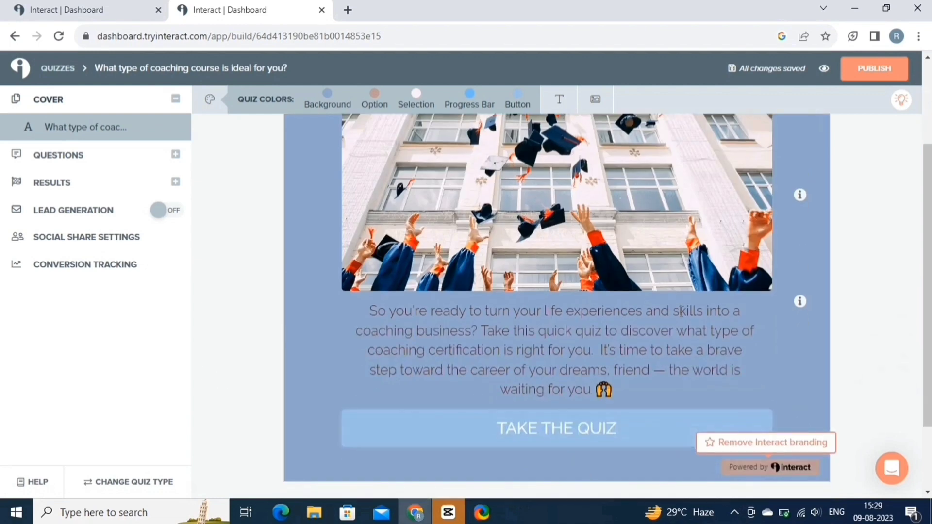
Review the coaching quiz's questions and results, publish its changes and dismiss the sharing options
{"action": "left_click", "coordinate": [95, 160]}
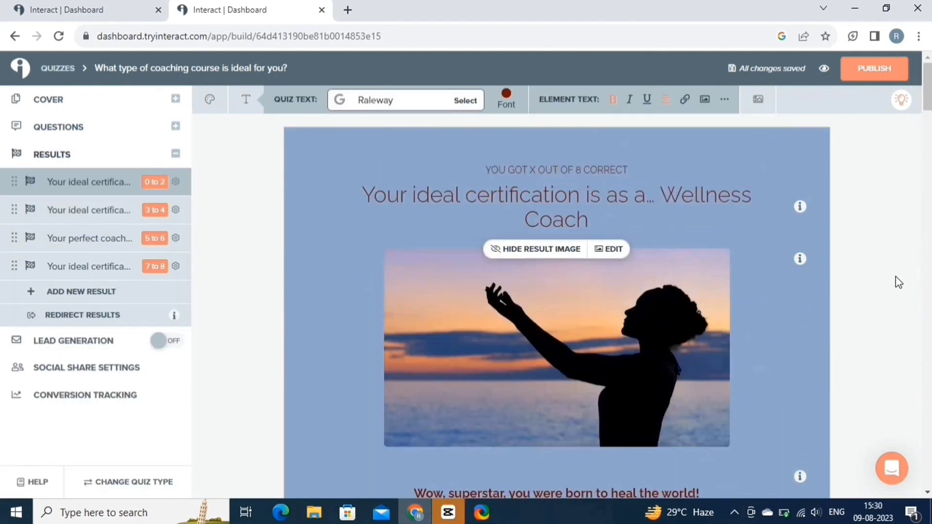
{"action": "left_click", "coordinate": [885, 71]}
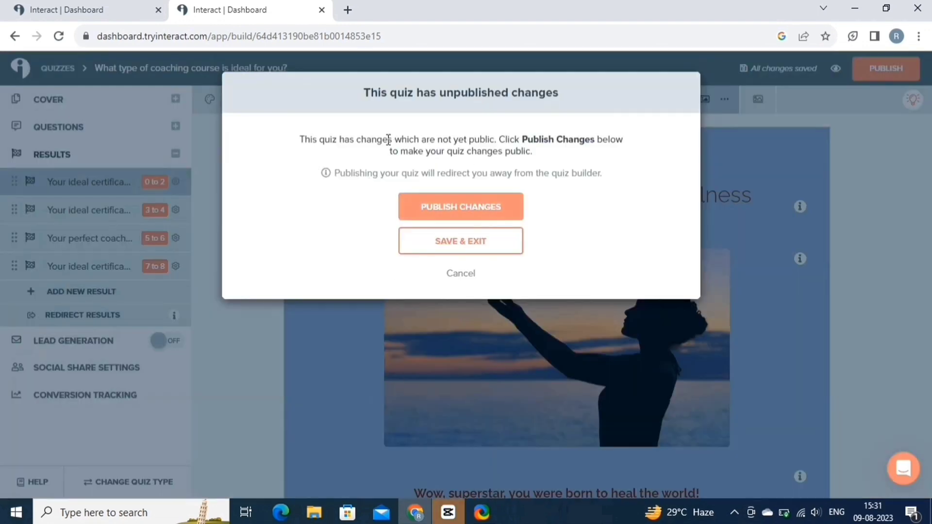
{"action": "left_click", "coordinate": [471, 218]}
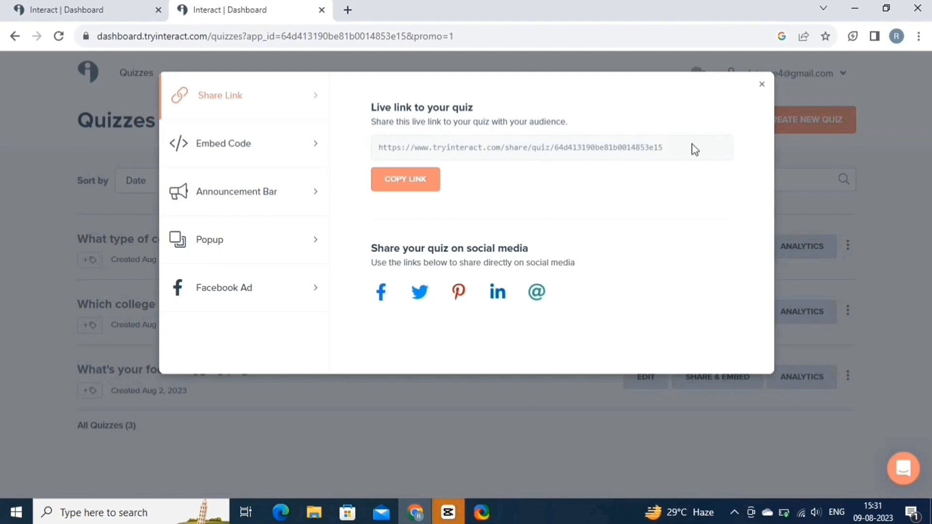
{"action": "left_click", "coordinate": [763, 86]}
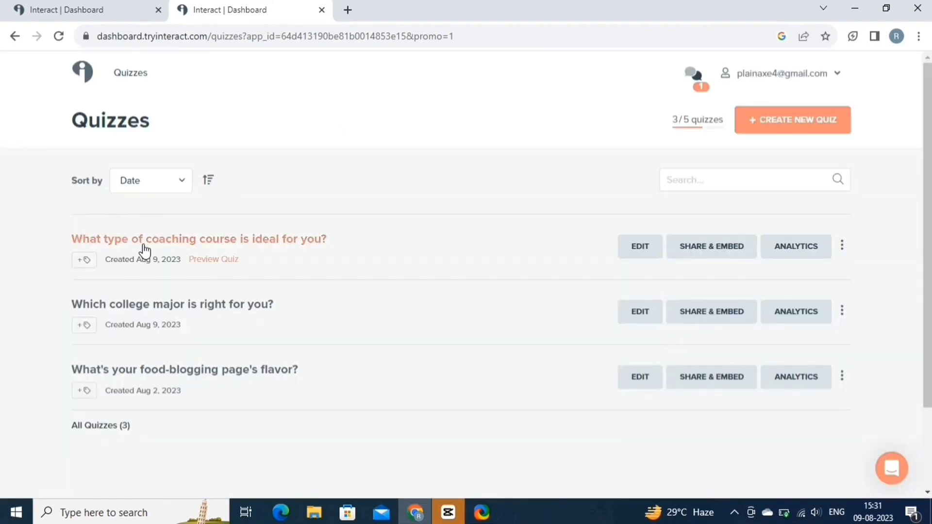
Preview the quiz "What type of coaching course is ideal for you?" from the quiz list and start taking it
{"action": "left_click", "coordinate": [264, 323]}
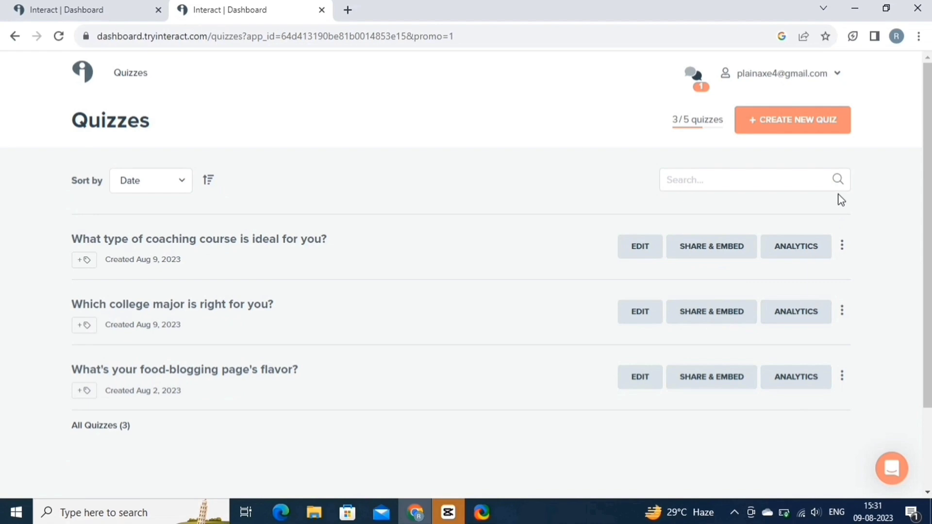
{"action": "left_click", "coordinate": [841, 247]}
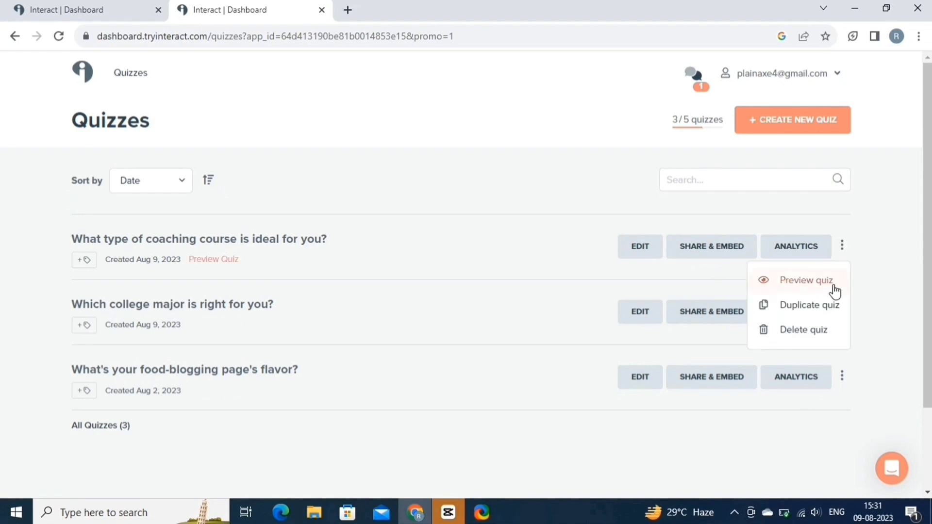
{"action": "left_click", "coordinate": [809, 285]}
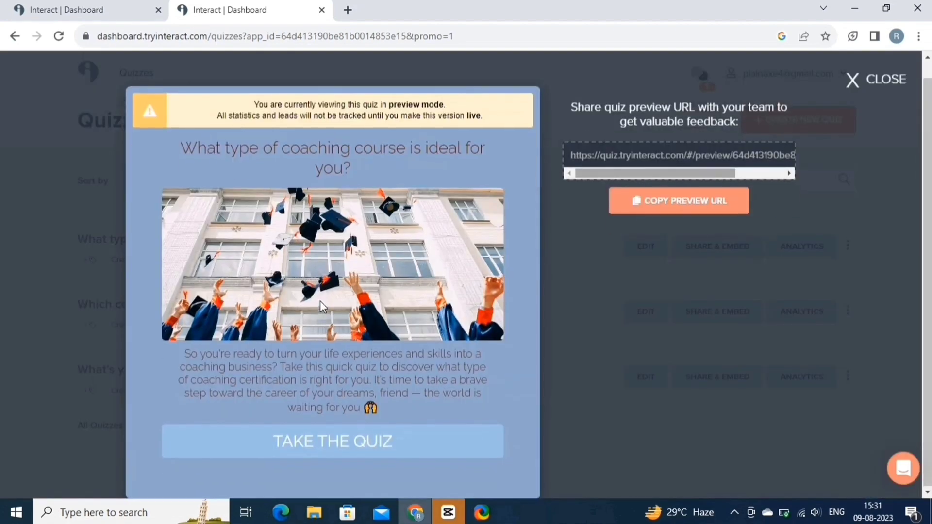
{"action": "left_click", "coordinate": [326, 443]}
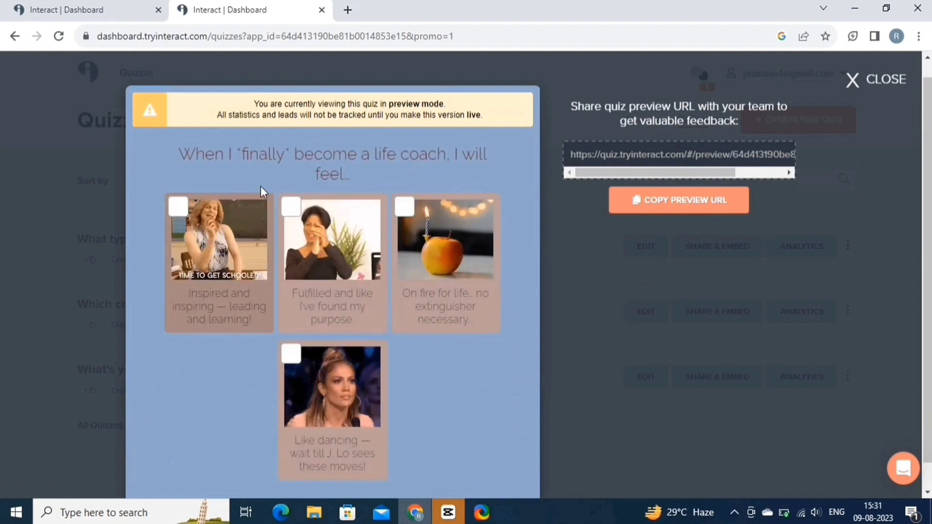
Answer the coaching quiz's preview questions, starting with "Inspired and inspiring", through to the result page, and close the preview
{"action": "left_click", "coordinate": [222, 295]}
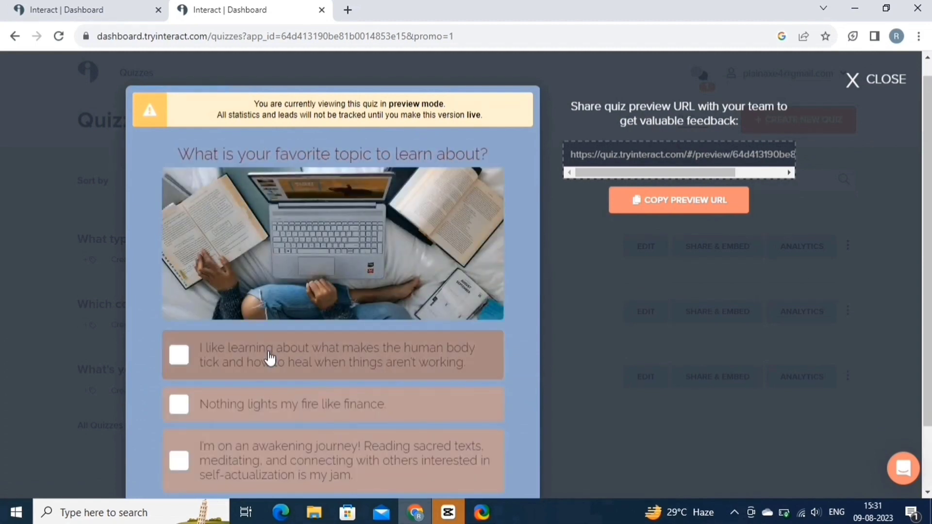
{"action": "left_click", "coordinate": [274, 382]}
{"action": "left_click", "coordinate": [335, 392]}
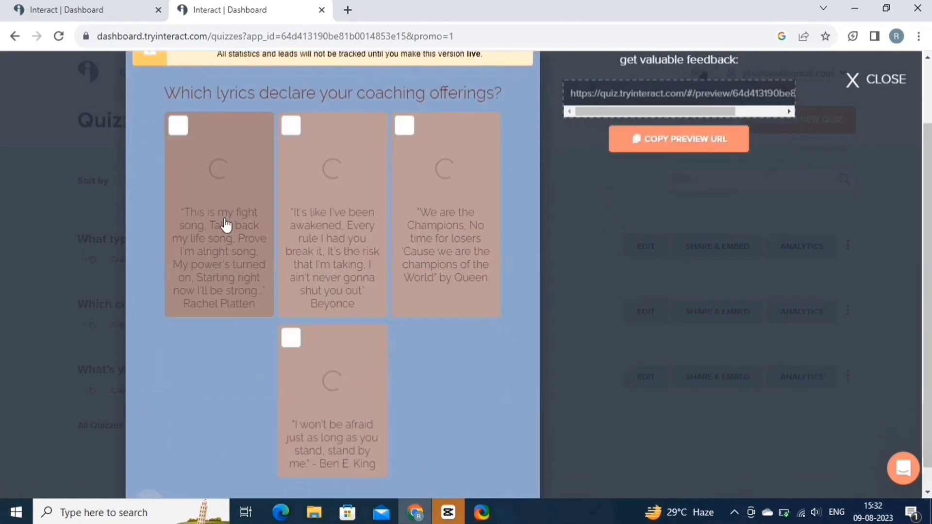
{"action": "left_click", "coordinate": [229, 218]}
{"action": "left_click", "coordinate": [235, 423]}
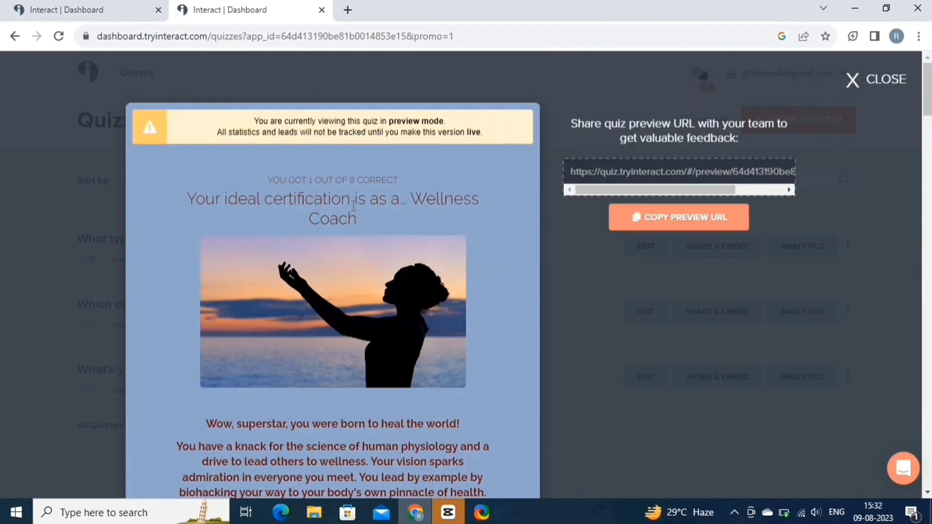
{"action": "left_click", "coordinate": [861, 80]}
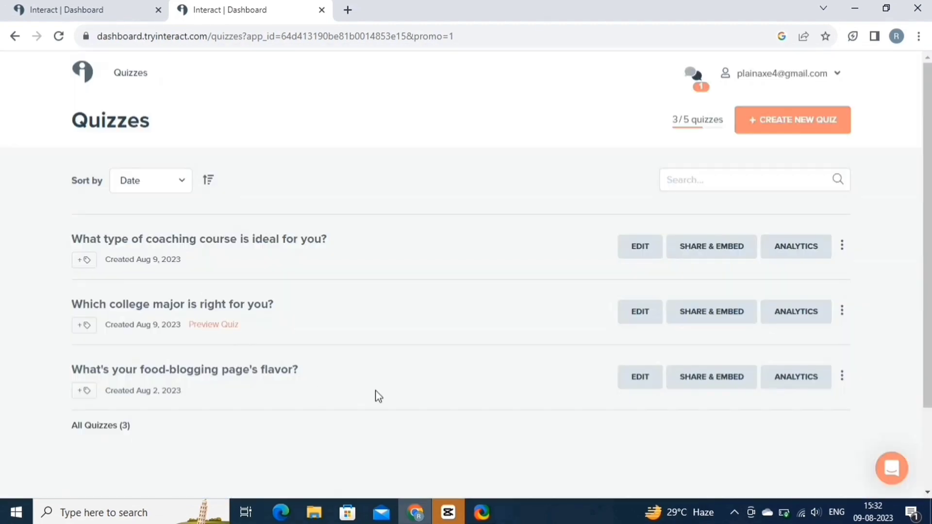